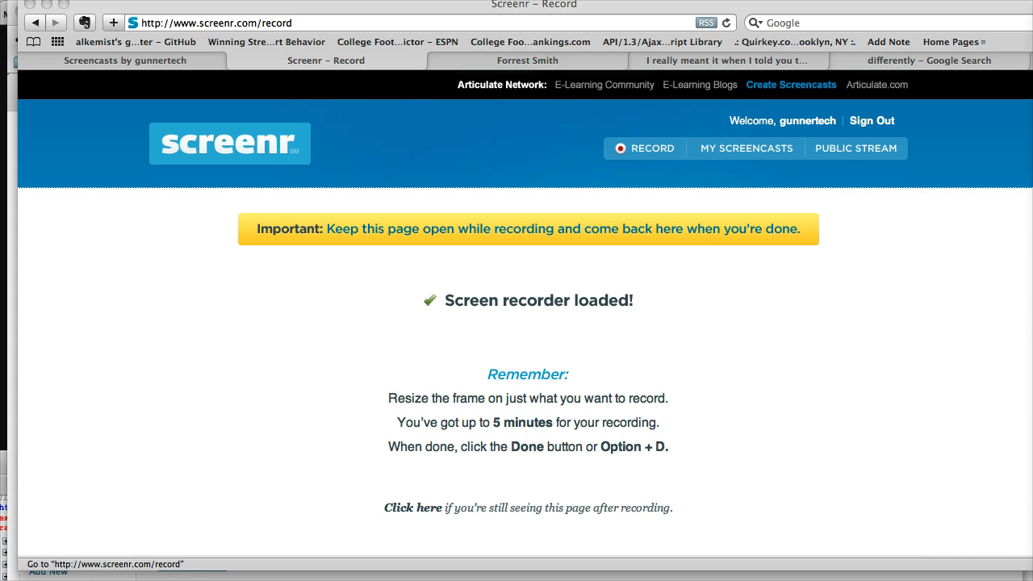
Switch to Chrome, view the file URL of the uploaded slider-on-page-number image, and bring up the Home page's editor
{"action": "key", "text": "super+Tab"}
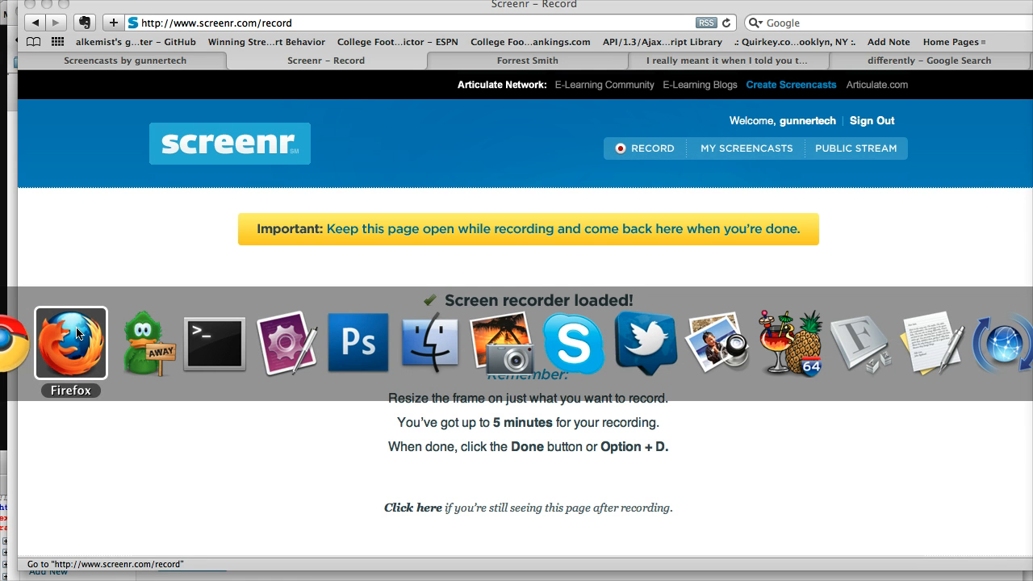
{"action": "left_click", "coordinate": [16, 340]}
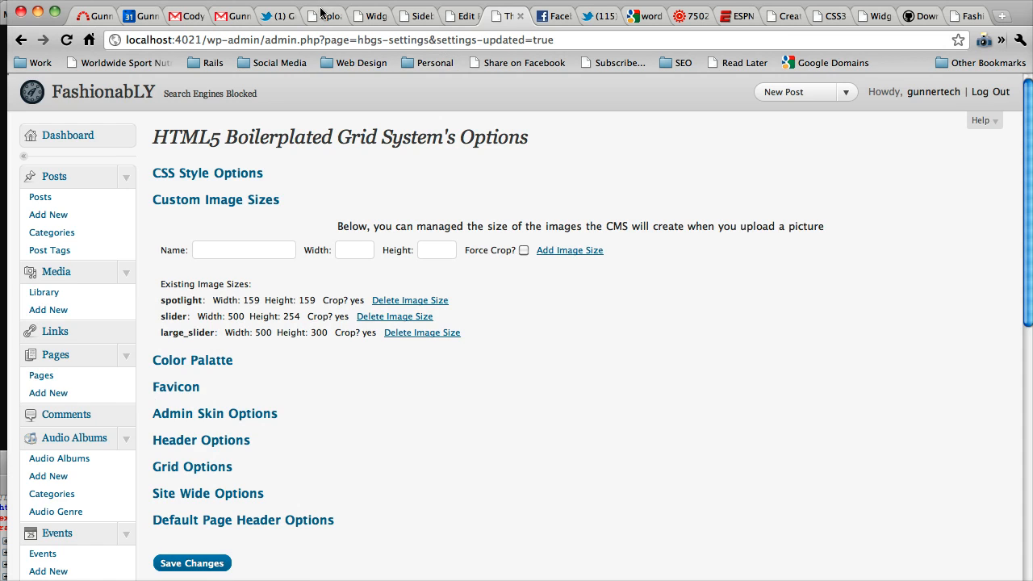
{"action": "left_click", "coordinate": [323, 15]}
{"action": "scroll", "coordinate": [303, 251], "scroll_direction": "down", "scroll_amount": 4}
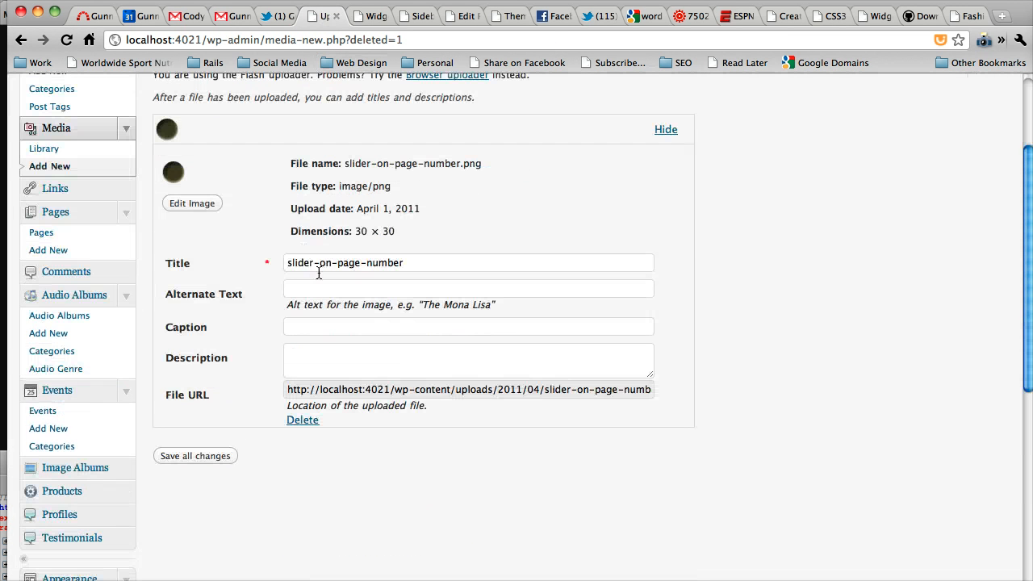
{"action": "triple_click", "coordinate": [385, 394]}
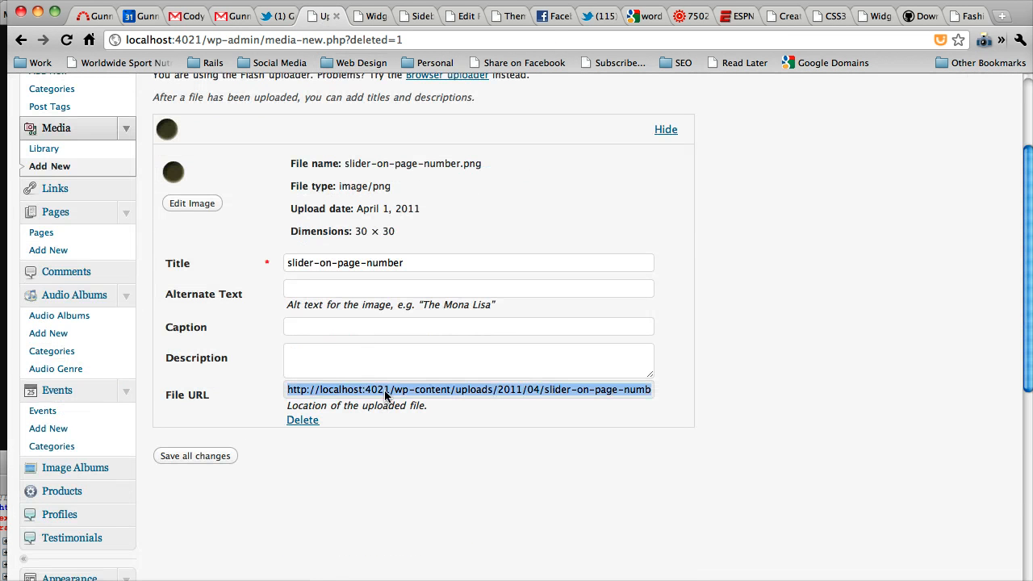
{"action": "scroll", "coordinate": [385, 395], "scroll_direction": "up", "scroll_amount": 4}
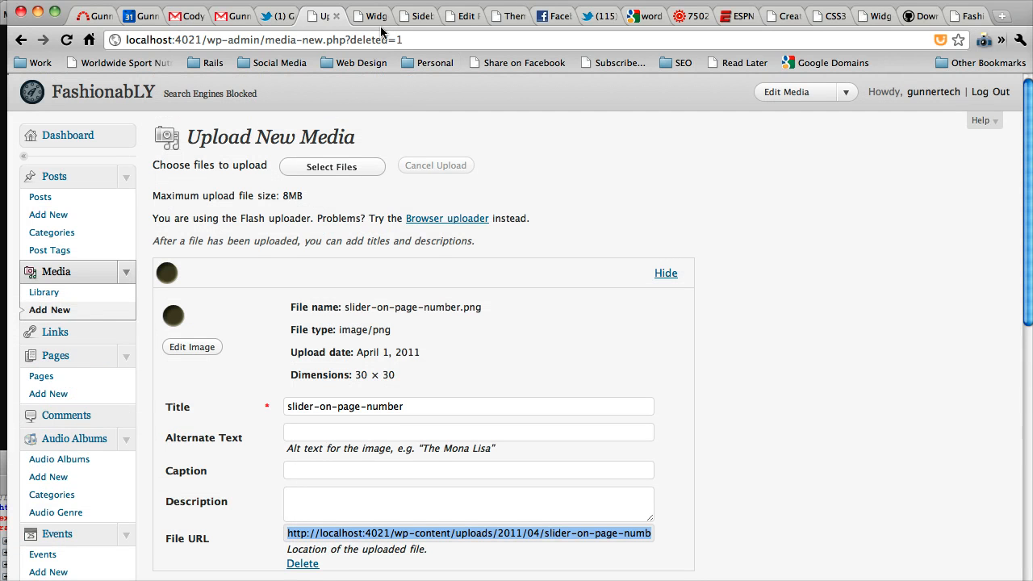
{"action": "left_click", "coordinate": [505, 21]}
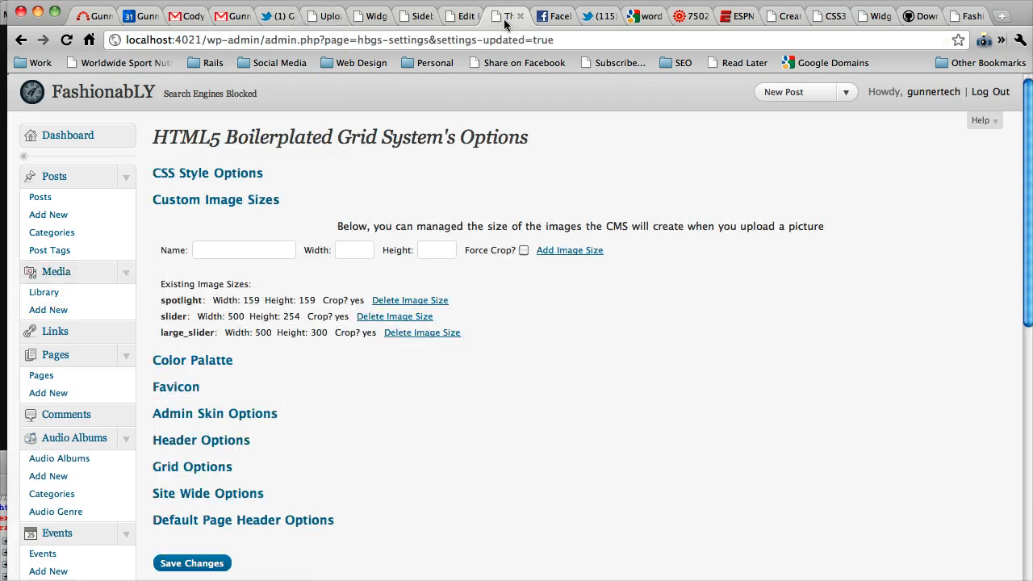
{"action": "left_click", "coordinate": [459, 24]}
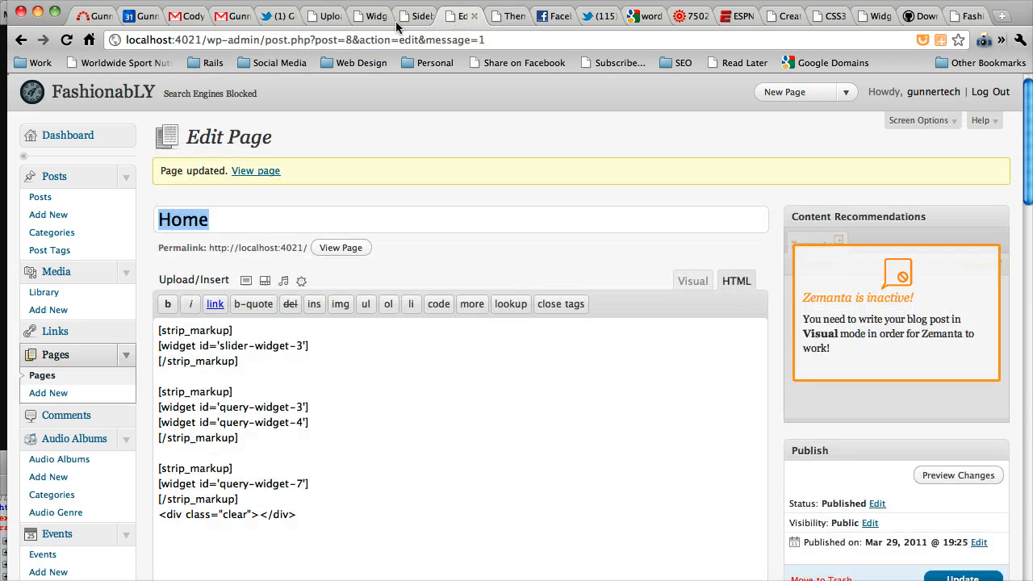
Switch to Firefox and examine the home page's slider, Spotlight, callout and call-to-action sections
{"action": "key", "text": "super+Tab"}
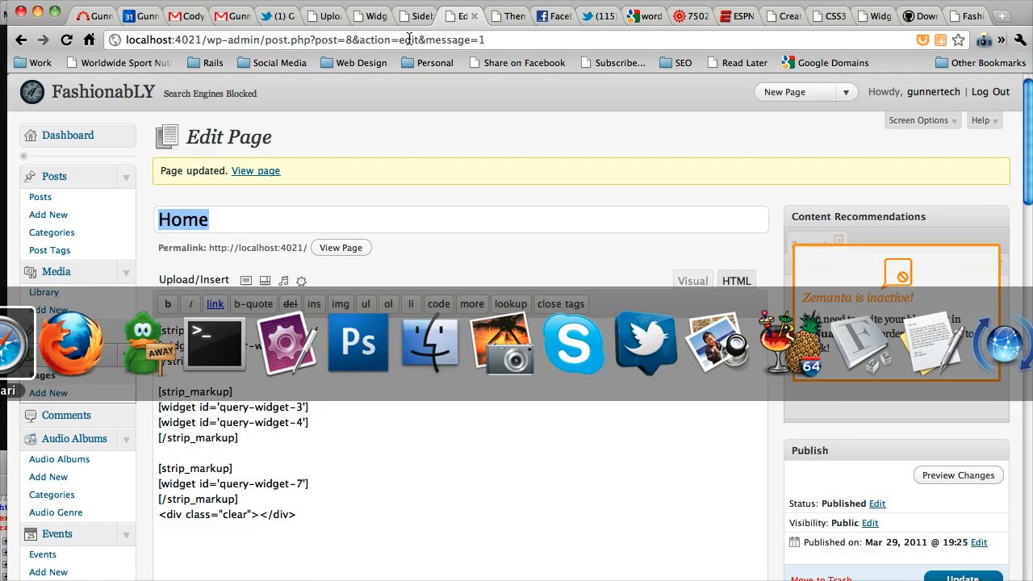
{"action": "key", "text": "super+Tab"}
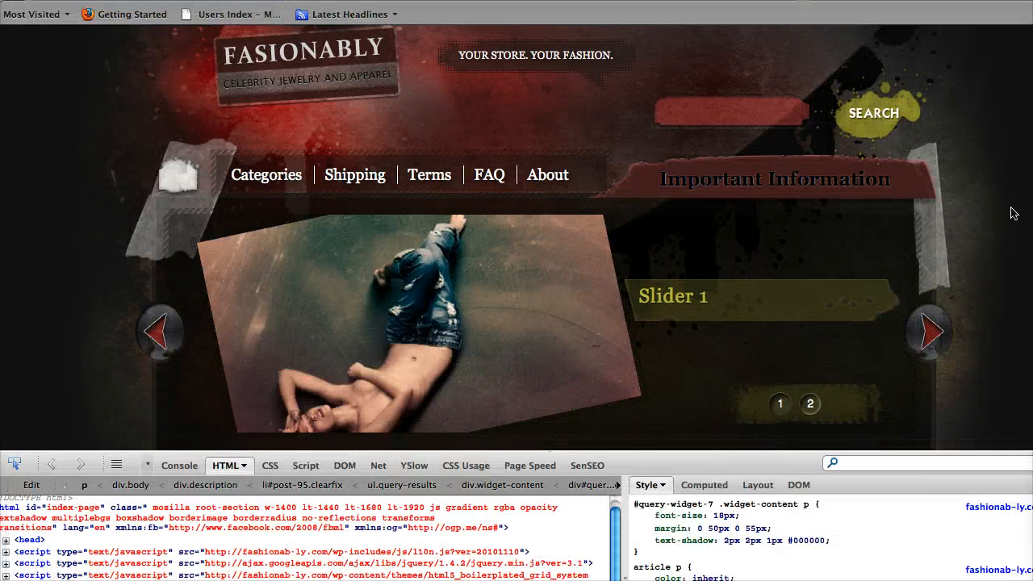
{"action": "scroll", "coordinate": [1012, 213], "scroll_direction": "down", "scroll_amount": 5}
{"action": "scroll", "coordinate": [1014, 213], "scroll_direction": "down", "scroll_amount": 3}
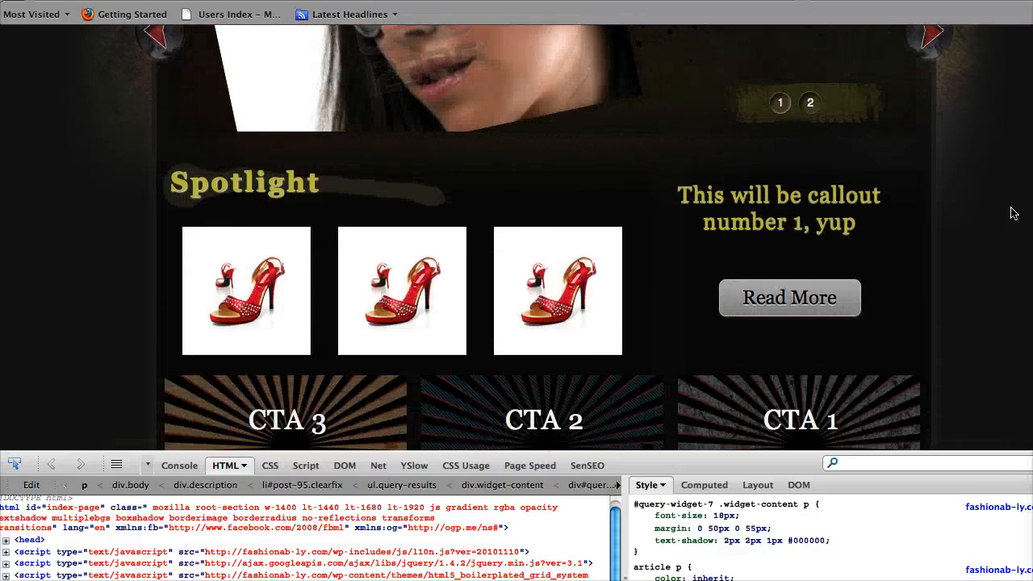
{"action": "scroll", "coordinate": [1014, 213], "scroll_direction": "down", "scroll_amount": 1}
{"action": "scroll", "coordinate": [1014, 213], "scroll_direction": "down", "scroll_amount": 3}
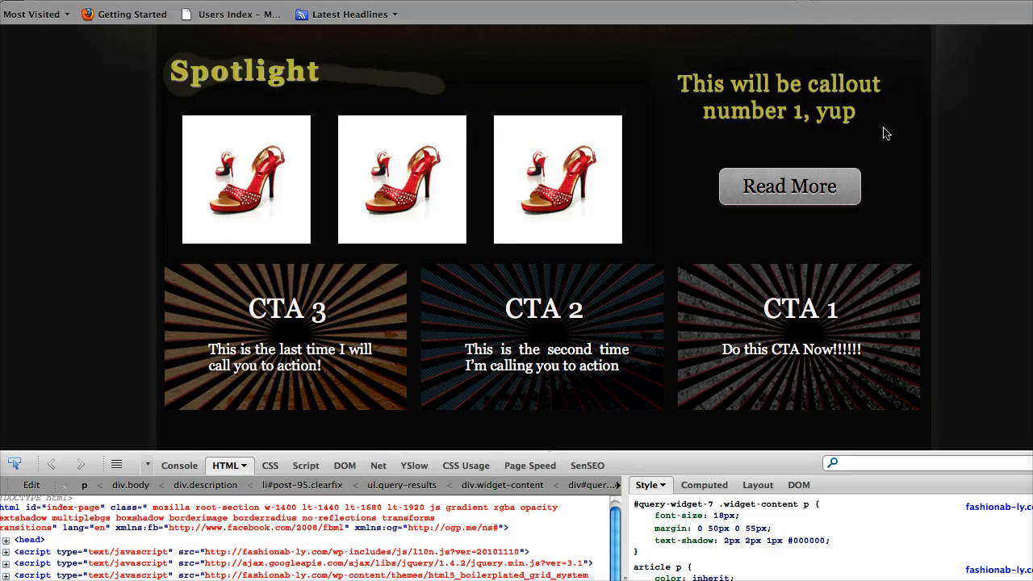
{"action": "scroll", "coordinate": [884, 133], "scroll_direction": "up", "scroll_amount": 3}
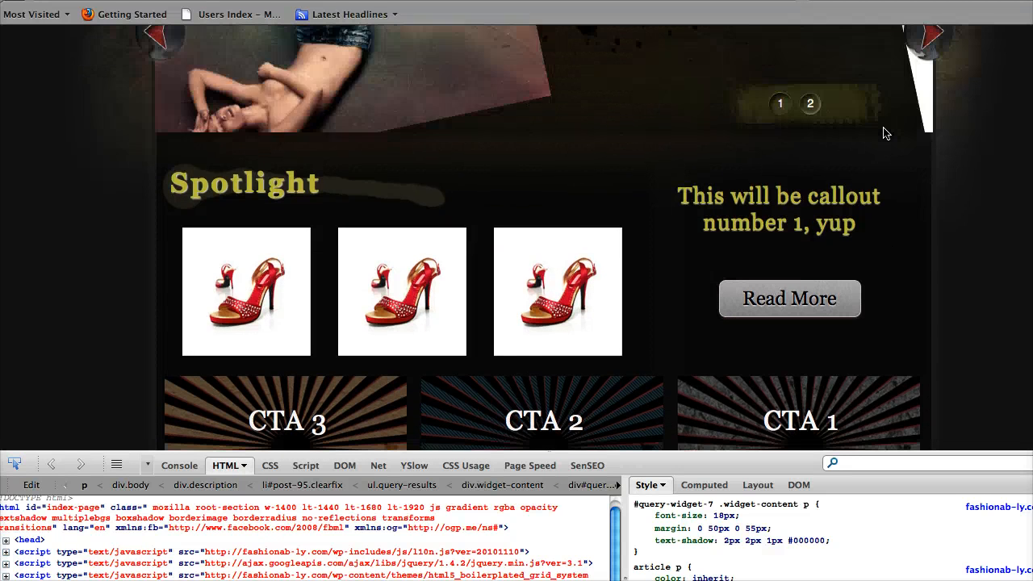
{"action": "scroll", "coordinate": [884, 133], "scroll_direction": "up", "scroll_amount": 3}
{"action": "scroll", "coordinate": [884, 134], "scroll_direction": "up", "scroll_amount": 1}
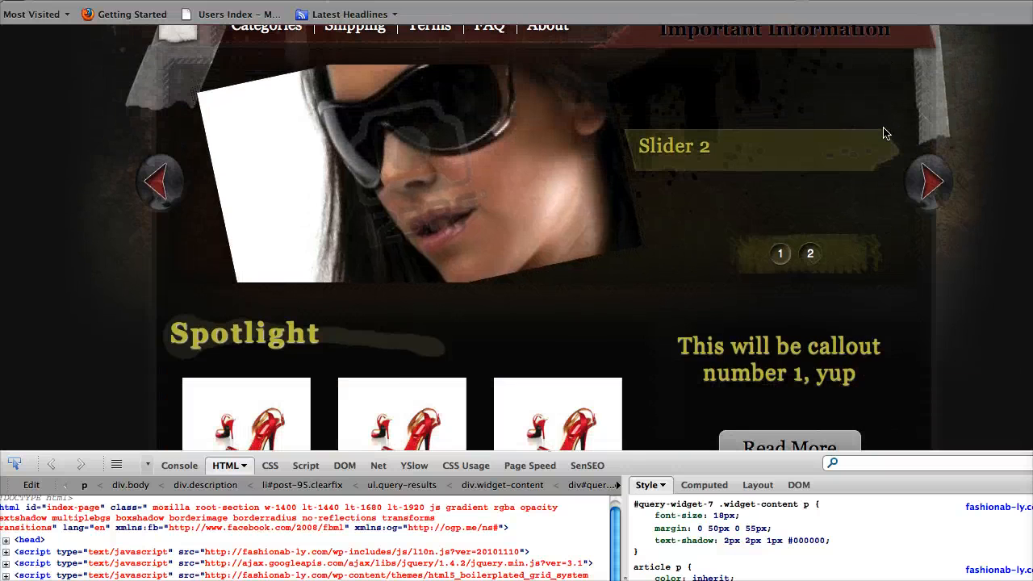
{"action": "scroll", "coordinate": [884, 134], "scroll_direction": "down", "scroll_amount": 7}
{"action": "right_click", "coordinate": [883, 133]}
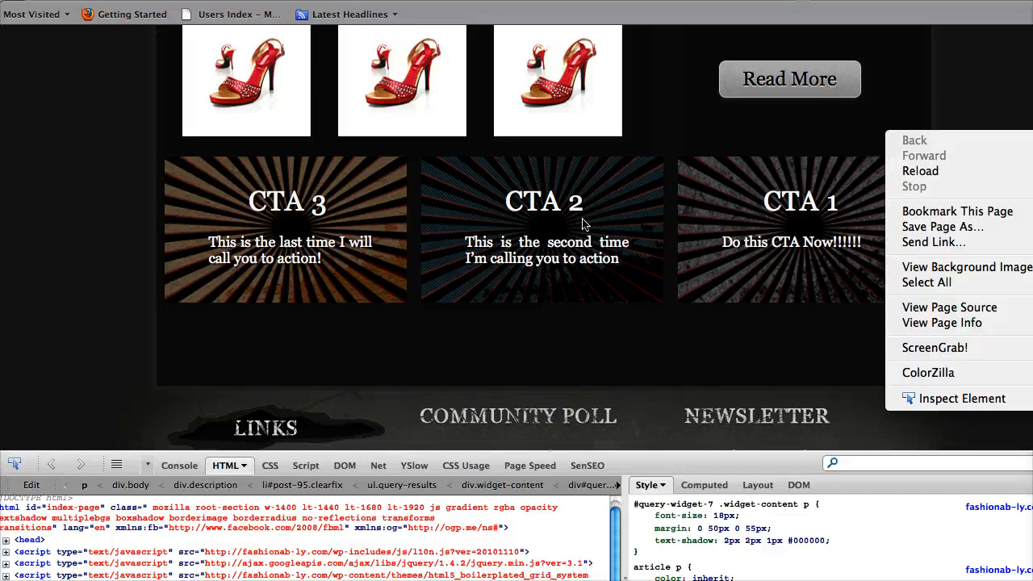
Switch back to Chrome and examine the strip_markup and widget shortcodes in the Home page's HTML content
{"action": "key", "text": "super+Tab"}
{"action": "left_click", "coordinate": [24, 373]}
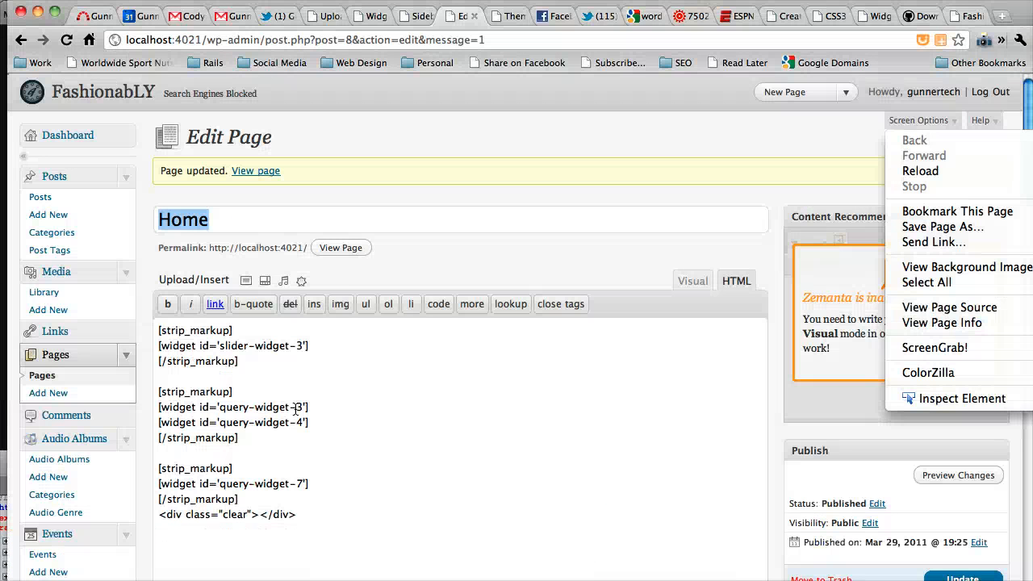
{"action": "scroll", "coordinate": [296, 410], "scroll_direction": "down", "scroll_amount": 3}
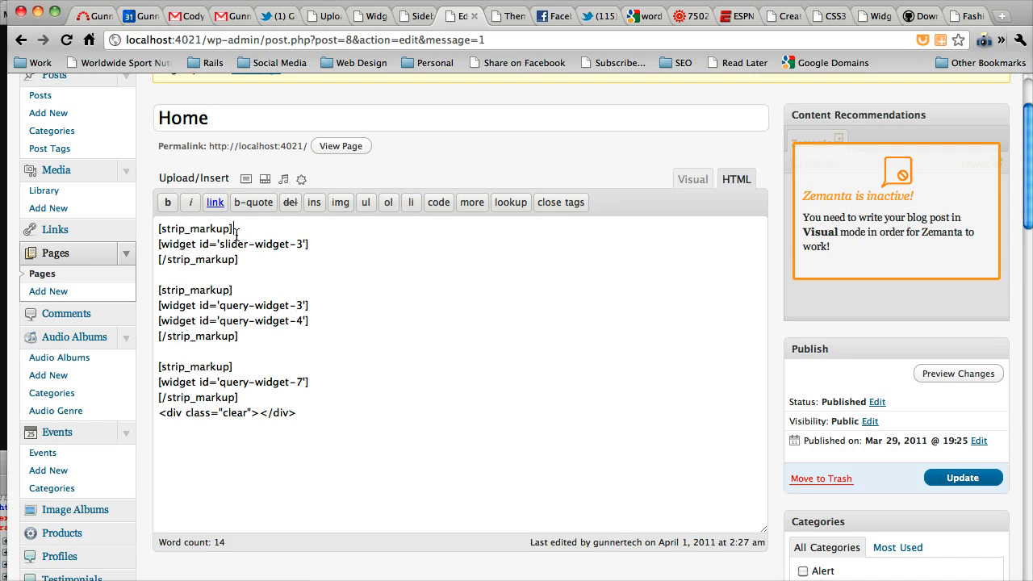
{"action": "left_click_drag", "start_coordinate": [234, 230], "coordinate": [157, 233]}
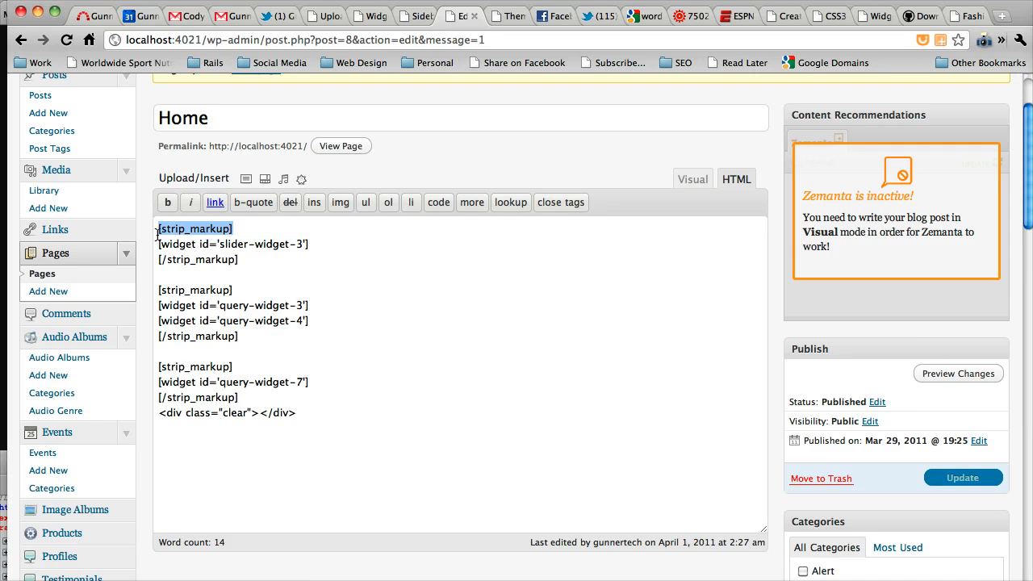
{"action": "left_click", "coordinate": [345, 243]}
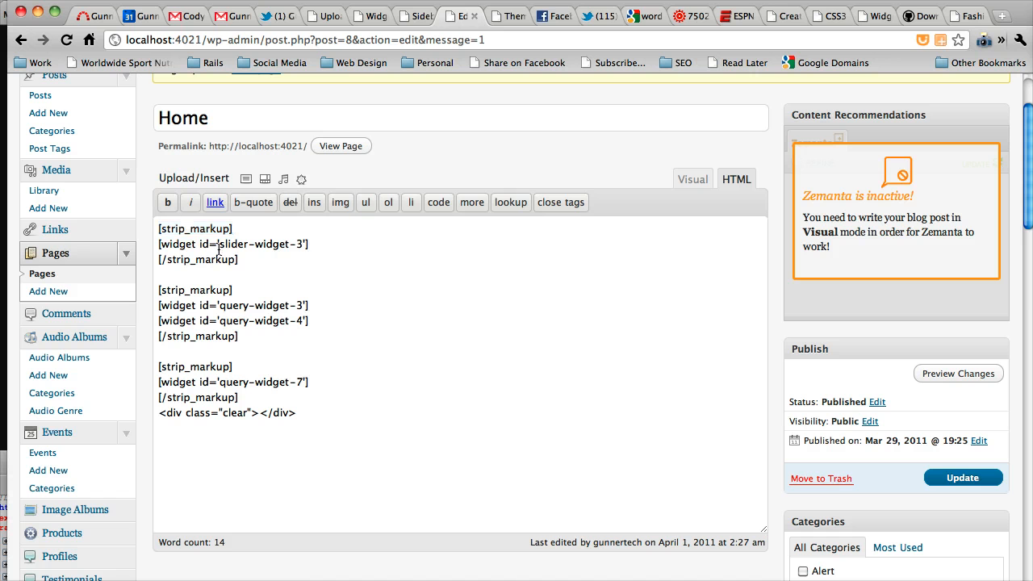
{"action": "left_click_drag", "start_coordinate": [159, 239], "coordinate": [233, 232]}
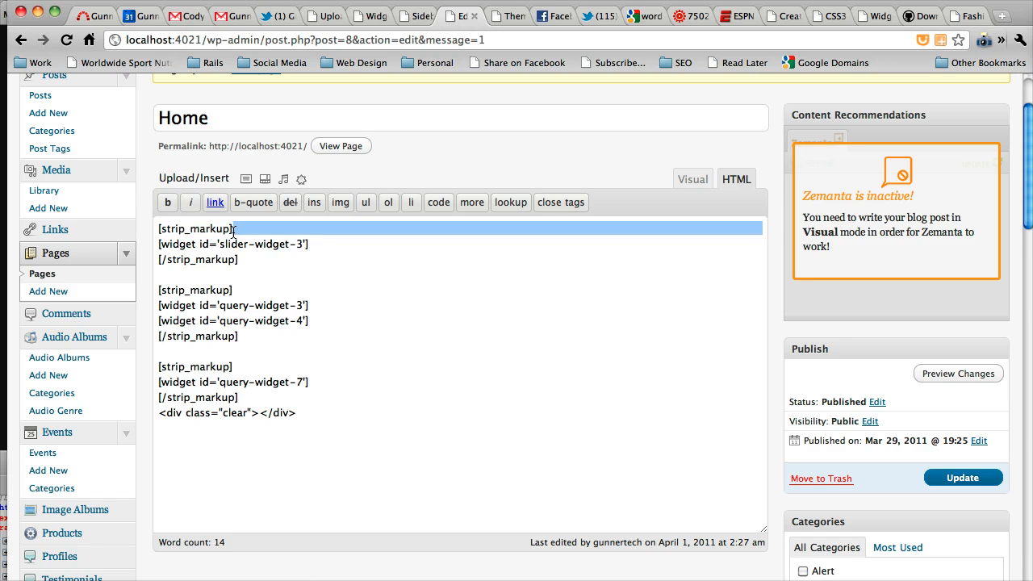
{"action": "left_click", "coordinate": [233, 231]}
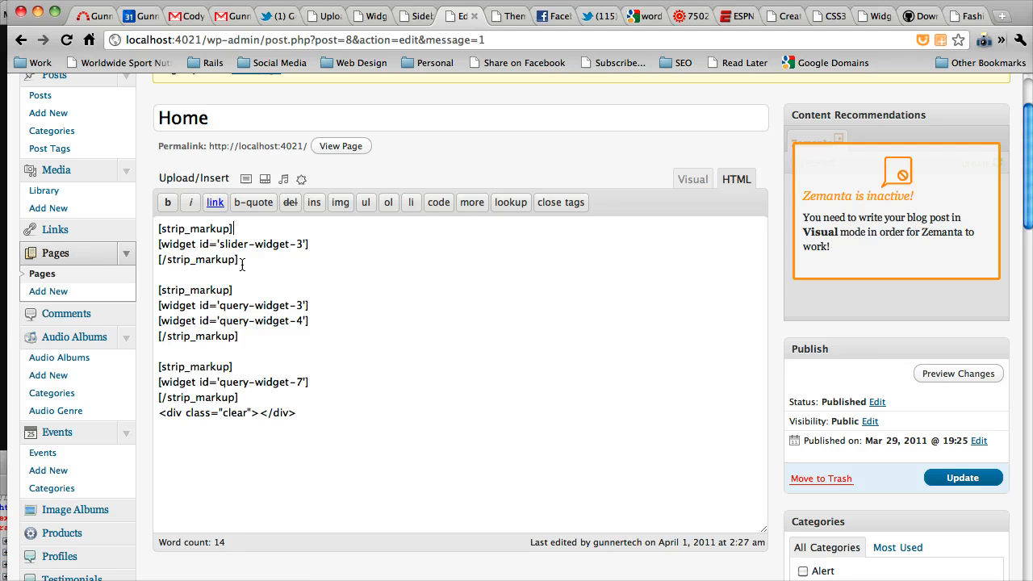
{"action": "double_click", "coordinate": [183, 242]}
{"action": "left_click", "coordinate": [187, 305]}
{"action": "double_click", "coordinate": [187, 381]}
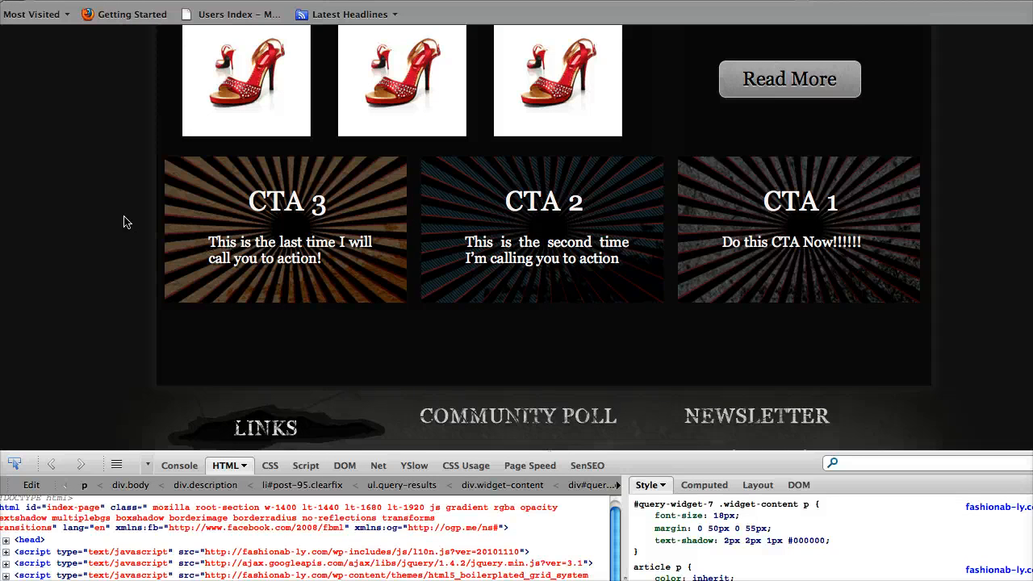
Review the rendered home page in Firefox again, from the header and slider down to the three CTA boxes
{"action": "scroll", "coordinate": [126, 221], "scroll_direction": "up", "scroll_amount": 10}
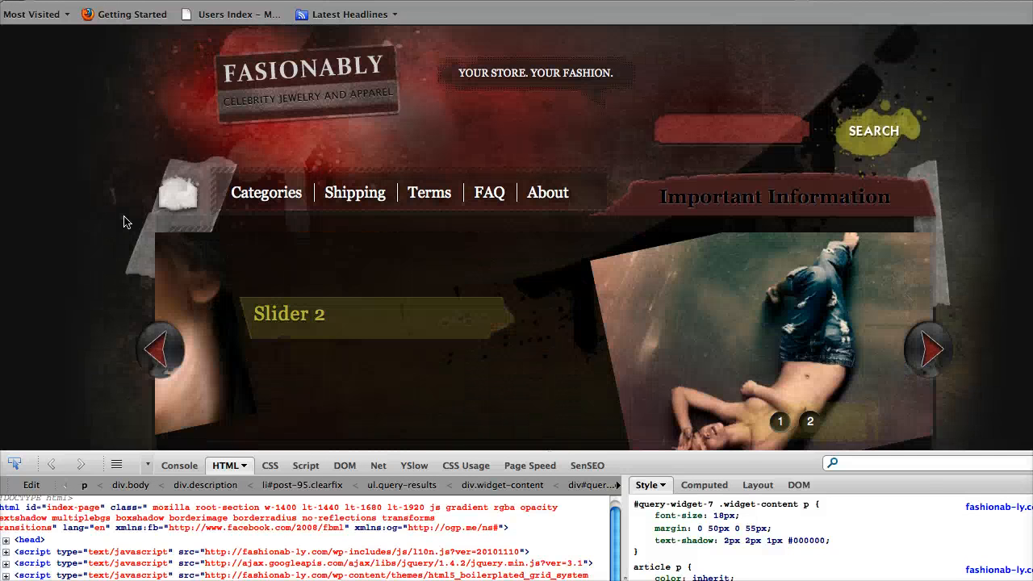
{"action": "scroll", "coordinate": [768, 247], "scroll_direction": "down", "scroll_amount": 2}
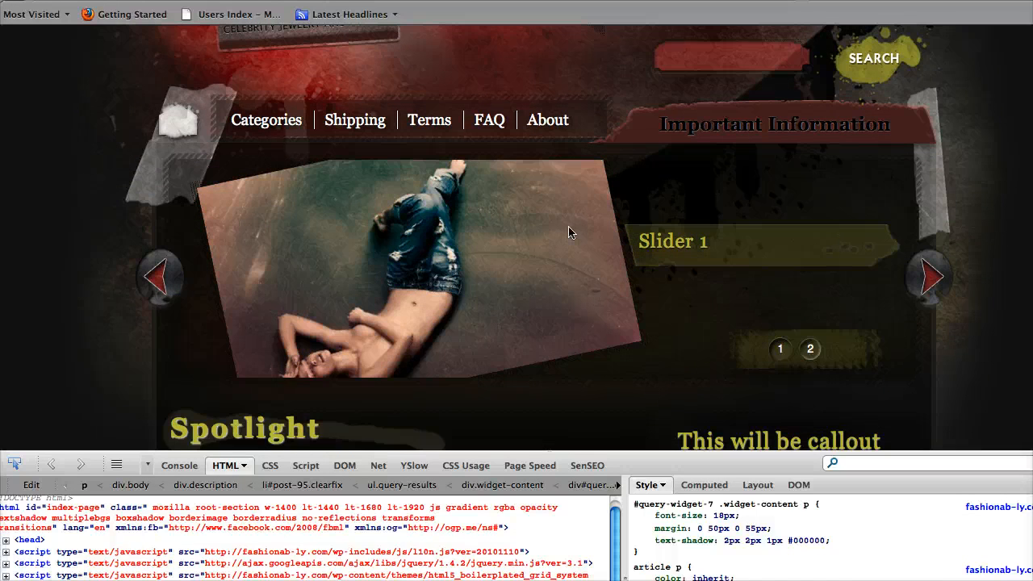
{"action": "scroll", "coordinate": [224, 275], "scroll_direction": "down", "scroll_amount": 4}
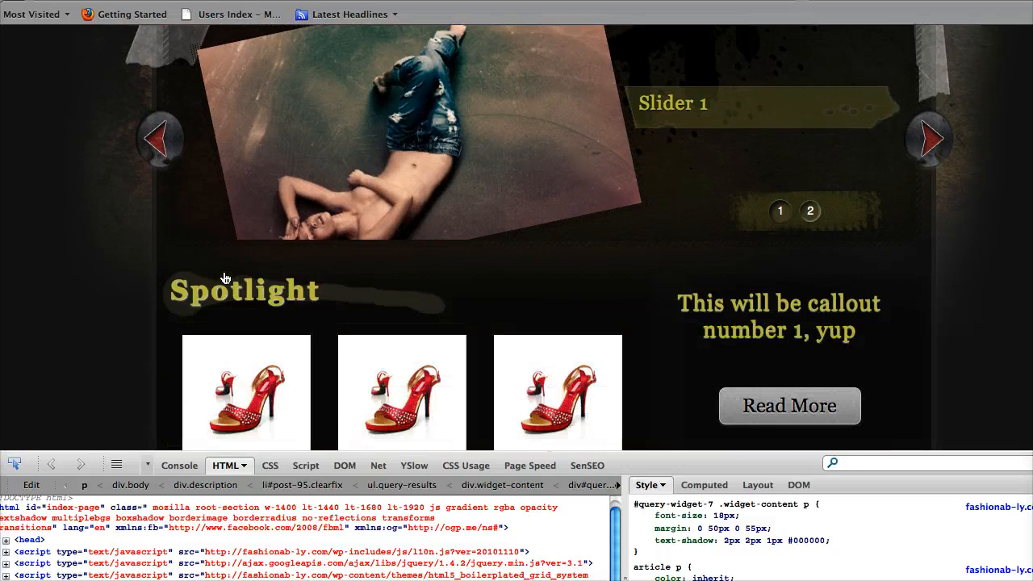
{"action": "scroll", "coordinate": [686, 263], "scroll_direction": "down", "scroll_amount": 2}
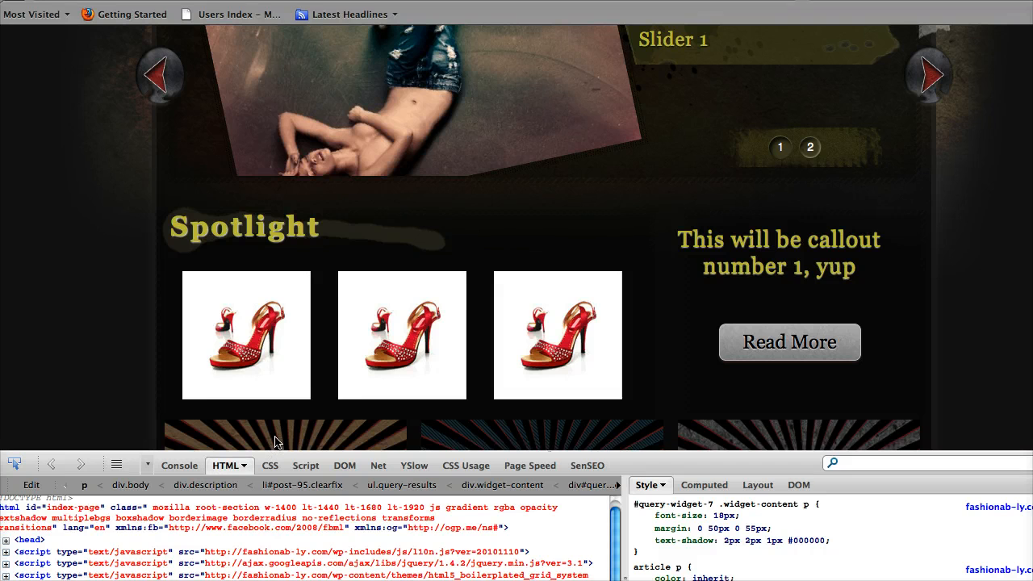
{"action": "scroll", "coordinate": [278, 418], "scroll_direction": "down", "scroll_amount": 5}
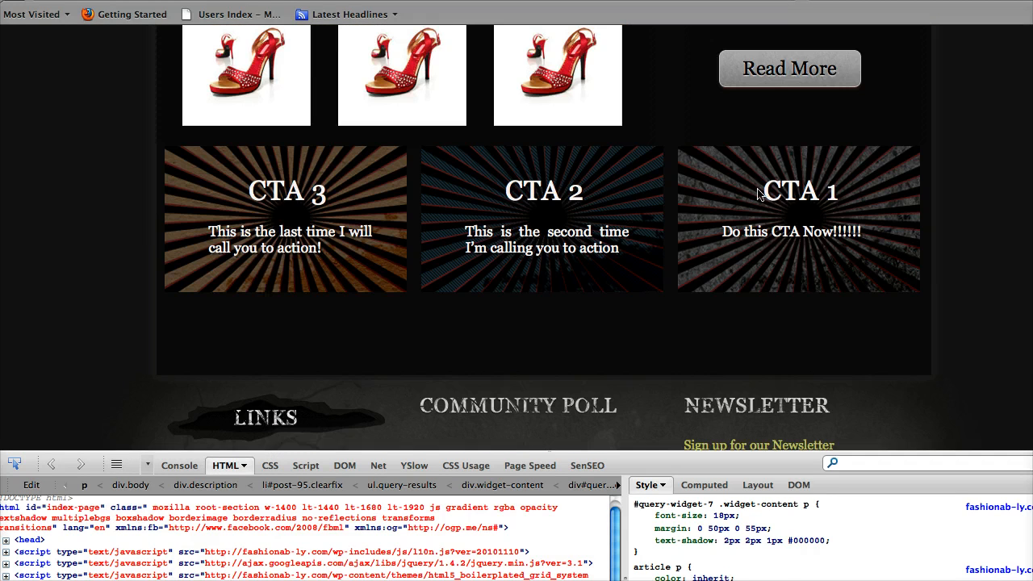
Return to Chrome and examine the slider and query widget IDs in the Home page's shortcodes
{"action": "key", "text": "super+Tab"}
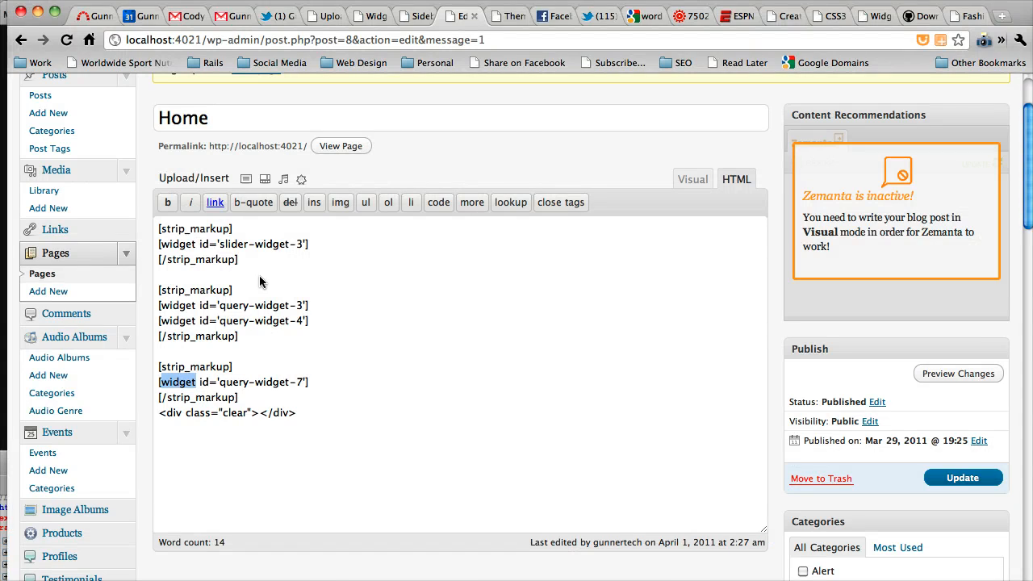
{"action": "key", "text": "super+Tab"}
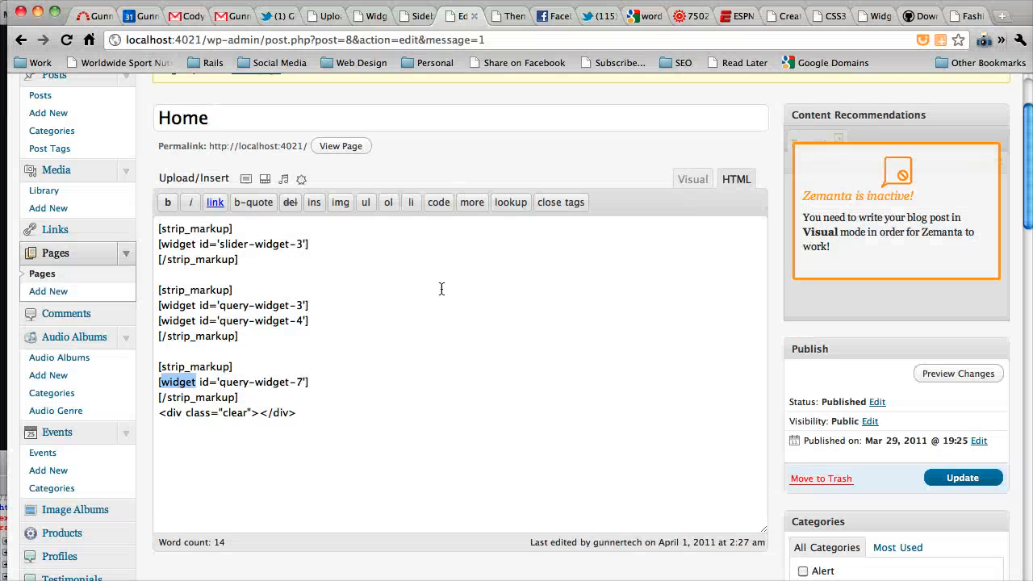
{"action": "double_click", "coordinate": [220, 245]}
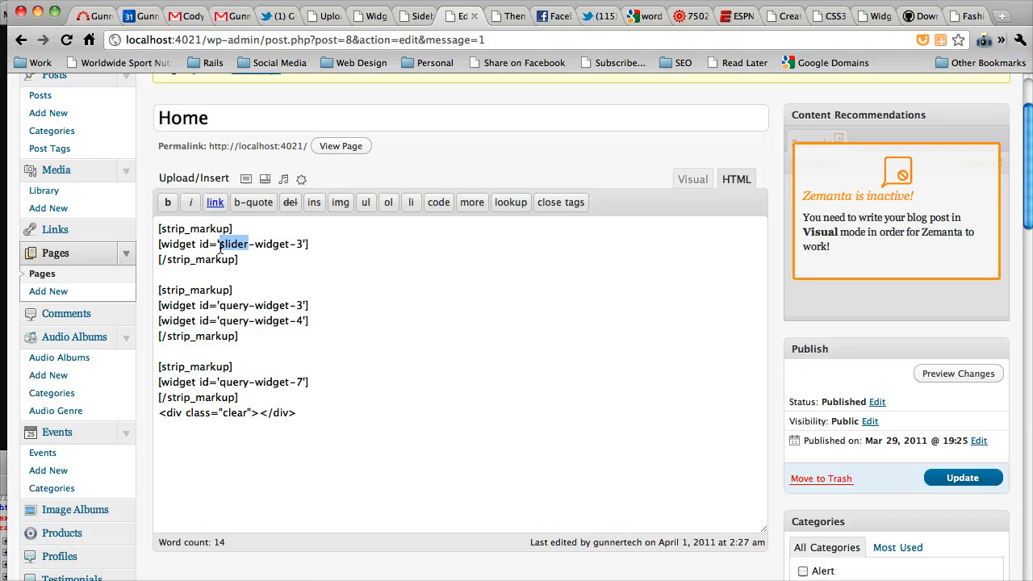
{"action": "double_click", "coordinate": [235, 309]}
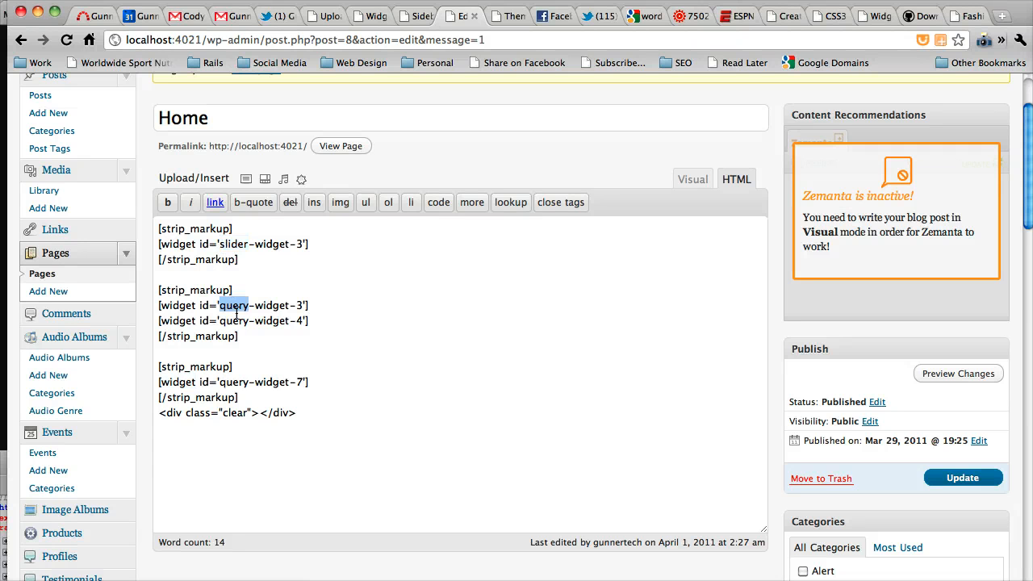
{"action": "double_click", "coordinate": [235, 322]}
{"action": "left_click", "coordinate": [235, 384]}
{"action": "double_click", "coordinate": [235, 384]}
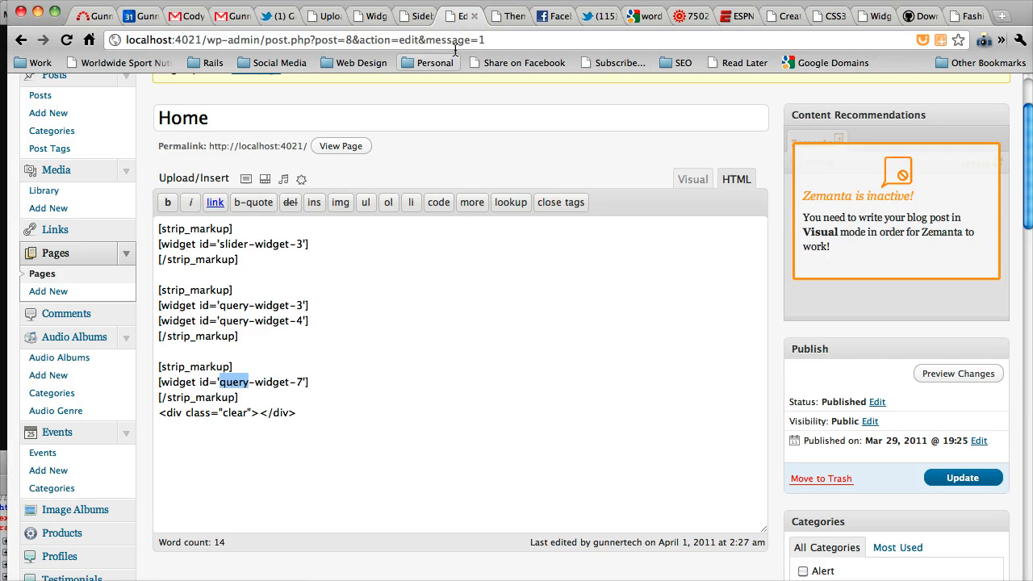
View the theme's sidebar settings and locate the Reserve group containing the Home Page and Calls to Action sidebars
{"action": "left_click", "coordinate": [510, 16]}
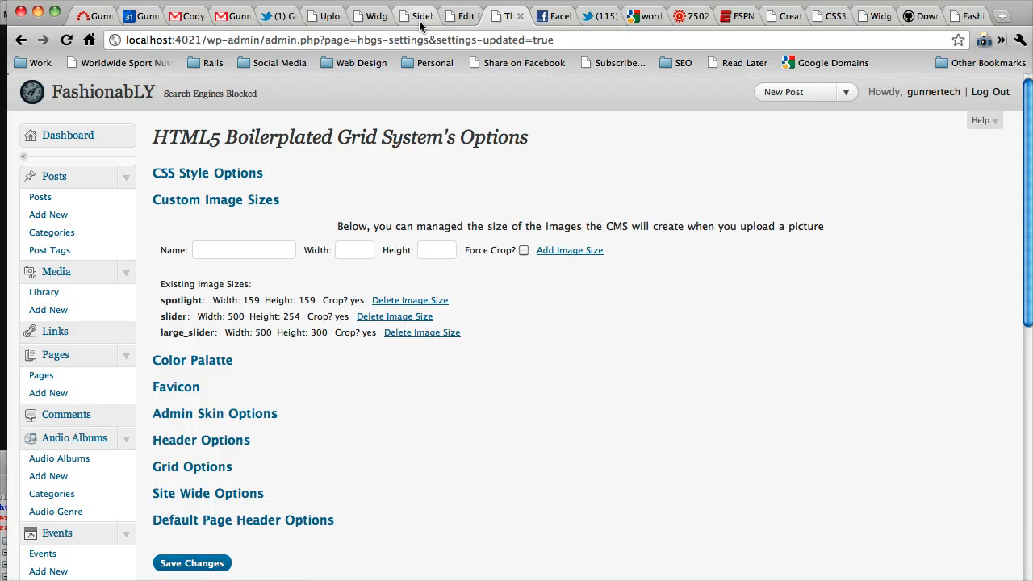
{"action": "left_click", "coordinate": [420, 17]}
{"action": "scroll", "coordinate": [337, 235], "scroll_direction": "down", "scroll_amount": 3}
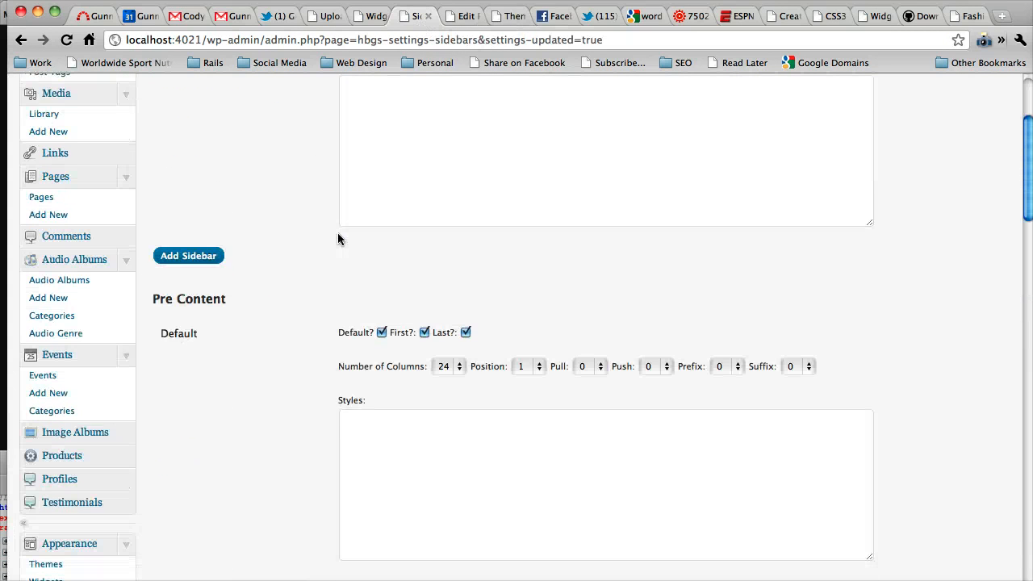
{"action": "scroll", "coordinate": [337, 238], "scroll_direction": "down", "scroll_amount": 15}
{"action": "scroll", "coordinate": [337, 238], "scroll_direction": "down", "scroll_amount": 12}
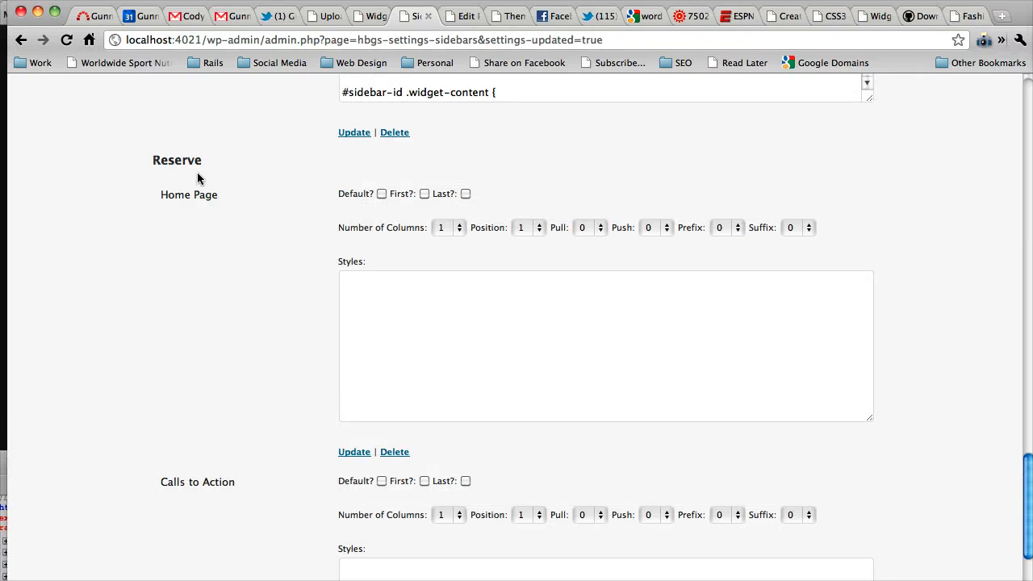
{"action": "double_click", "coordinate": [188, 164]}
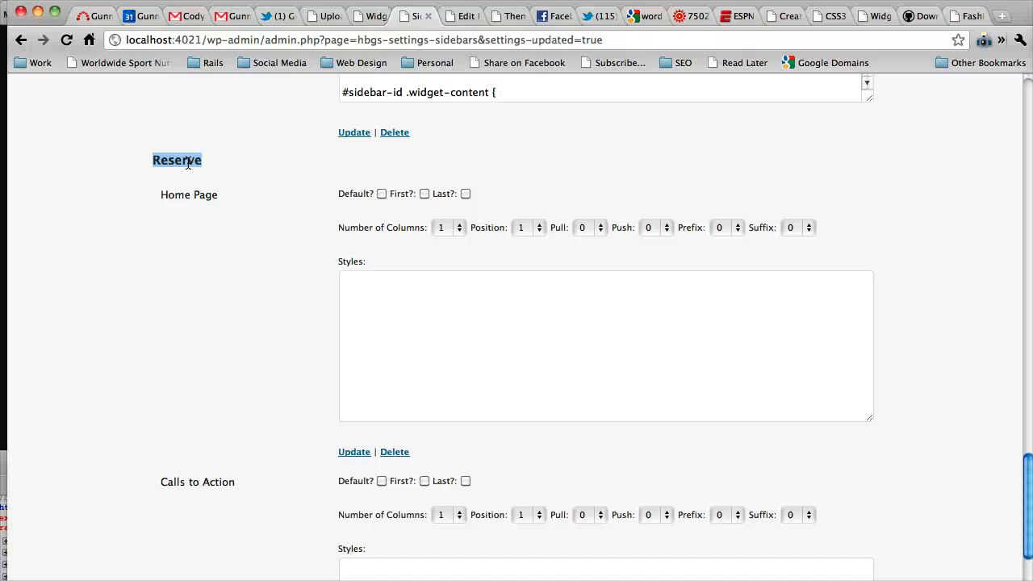
View the site's Widgets screen and locate the slider and query widgets in the Reserve Home Page sidebar
{"action": "left_click", "coordinate": [459, 18]}
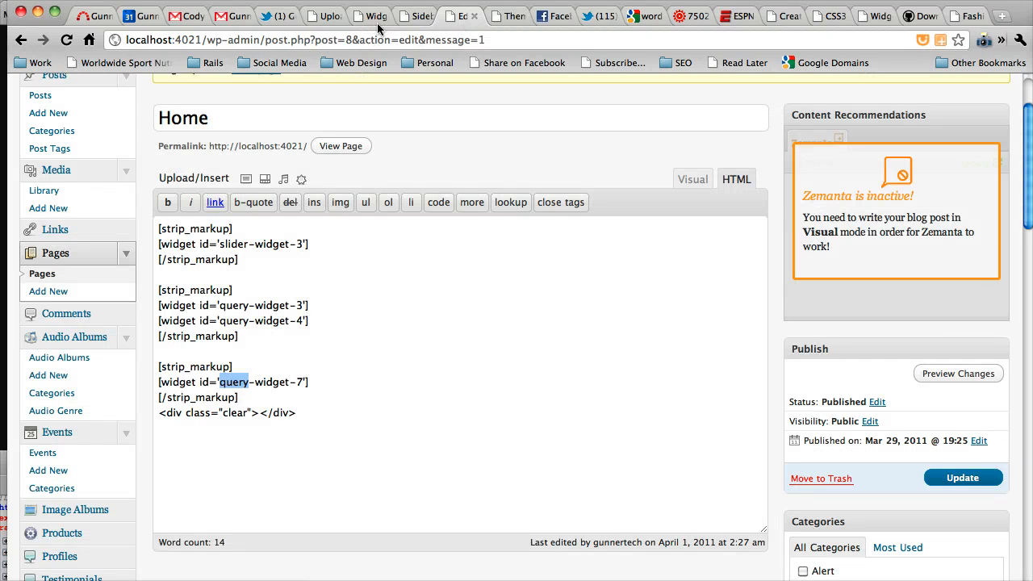
{"action": "left_click", "coordinate": [376, 17]}
{"action": "scroll", "coordinate": [721, 401], "scroll_direction": "down", "scroll_amount": 2}
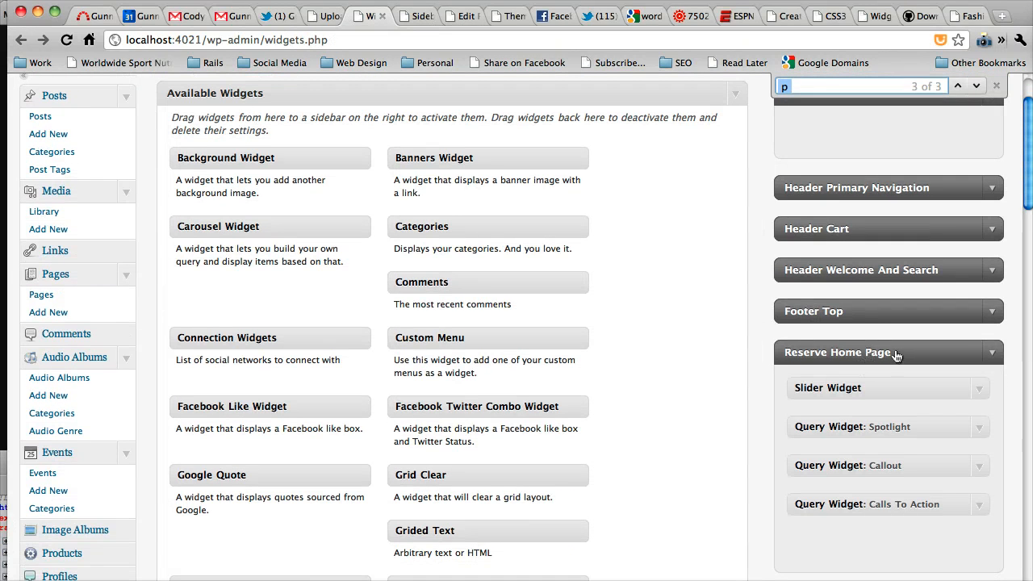
{"action": "scroll", "coordinate": [880, 351], "scroll_direction": "down", "scroll_amount": 1}
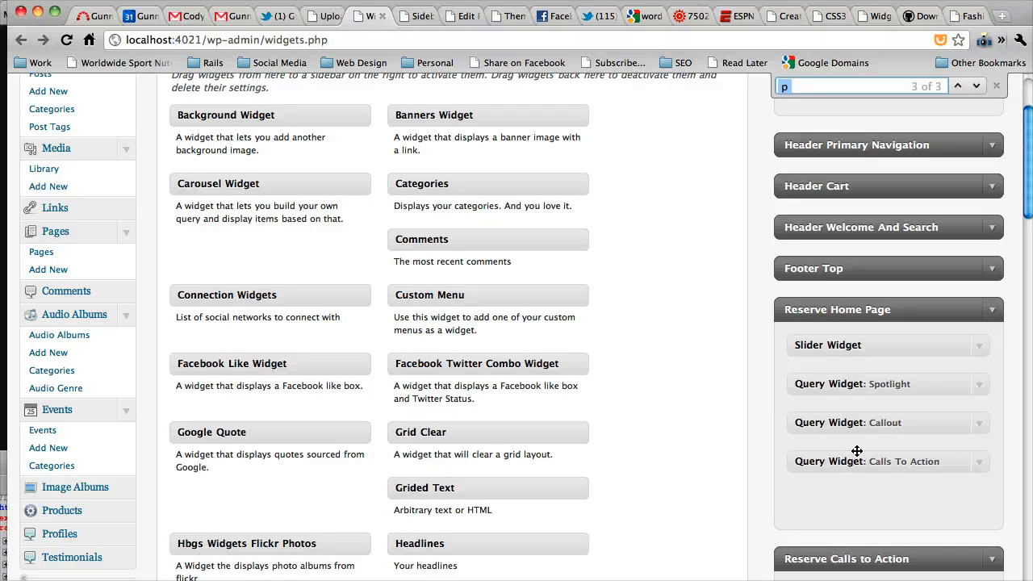
Expand the Slider Widget in the Reserve Home Page sidebar and examine the shortcode at the end of its settings
{"action": "left_click", "coordinate": [971, 352]}
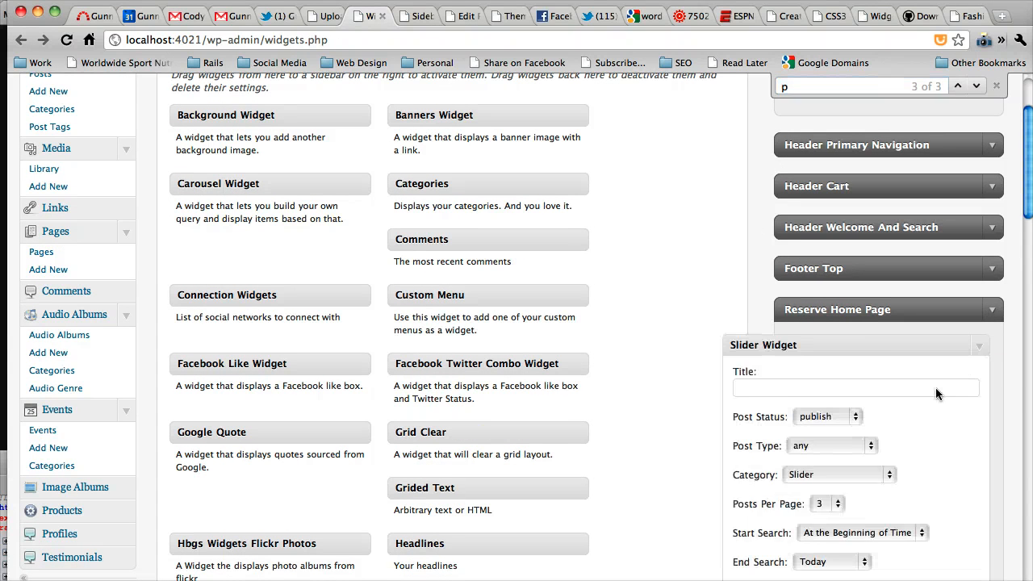
{"action": "scroll", "coordinate": [936, 387], "scroll_direction": "down", "scroll_amount": 5}
{"action": "scroll", "coordinate": [936, 391], "scroll_direction": "down", "scroll_amount": 2}
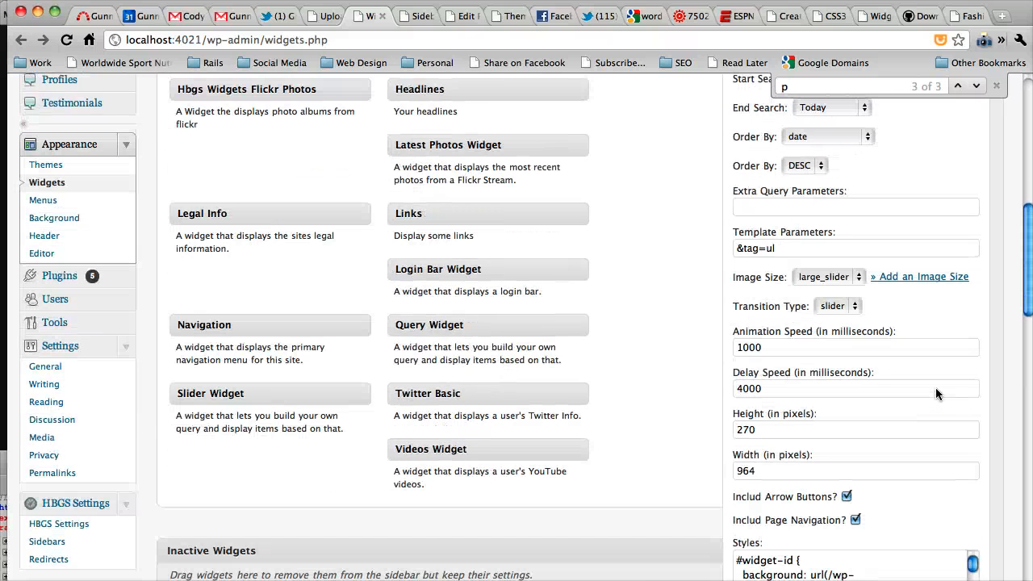
{"action": "scroll", "coordinate": [713, 439], "scroll_direction": "down", "scroll_amount": 4}
{"action": "scroll", "coordinate": [712, 440], "scroll_direction": "down", "scroll_amount": 4}
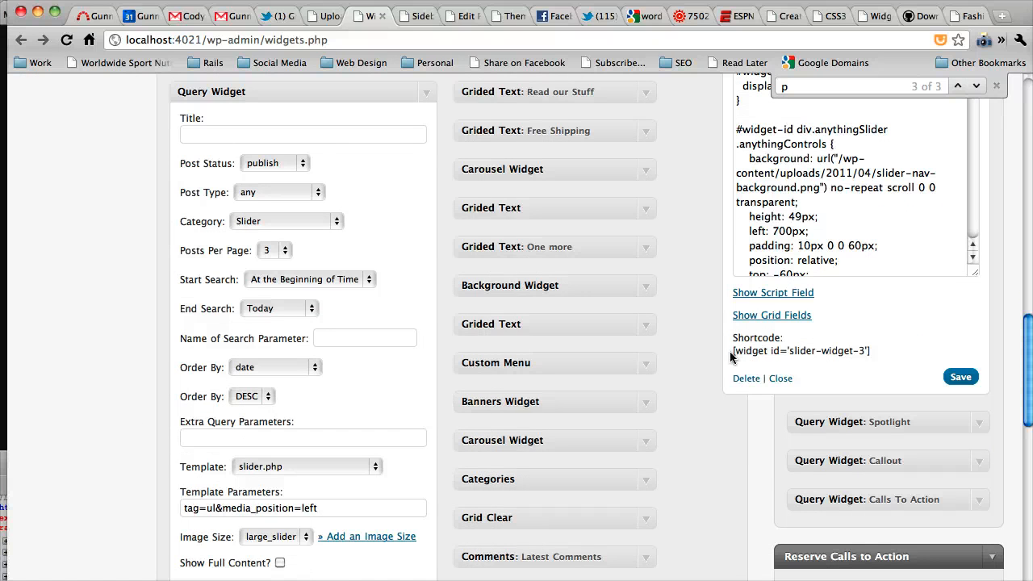
{"action": "left_click_drag", "start_coordinate": [732, 352], "coordinate": [869, 355]}
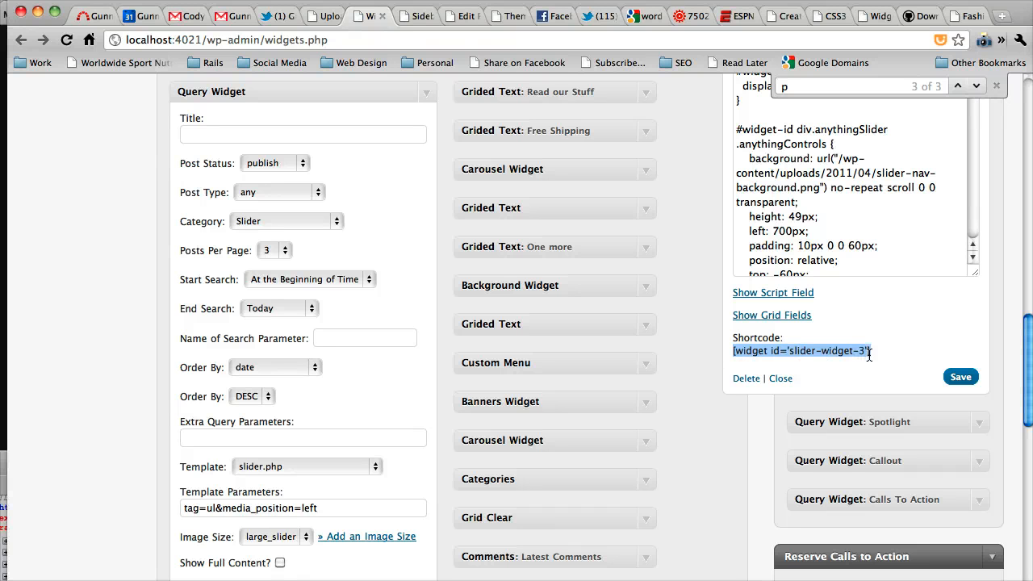
{"action": "left_click", "coordinate": [902, 308]}
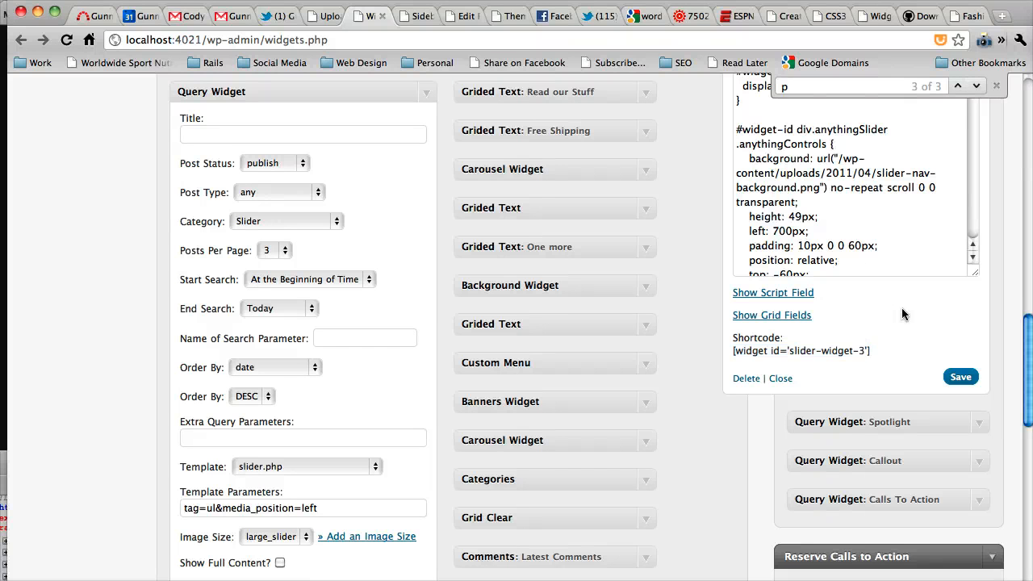
Review the Slider Widget's available Post Status, Post Type and Category choices
{"action": "scroll", "coordinate": [902, 311], "scroll_direction": "up", "scroll_amount": 5}
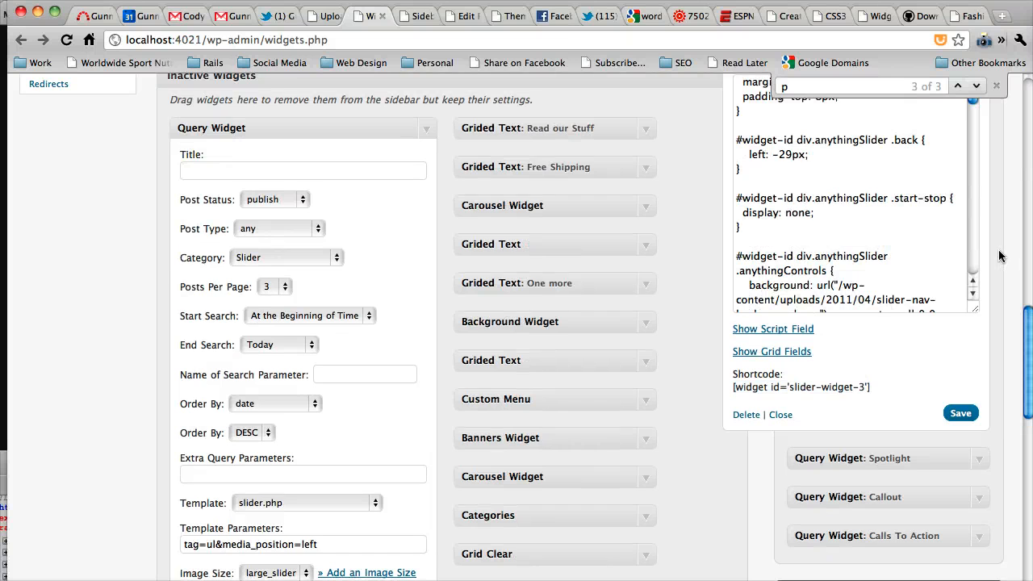
{"action": "scroll", "coordinate": [999, 256], "scroll_direction": "up", "scroll_amount": 5}
{"action": "scroll", "coordinate": [999, 256], "scroll_direction": "up", "scroll_amount": 10}
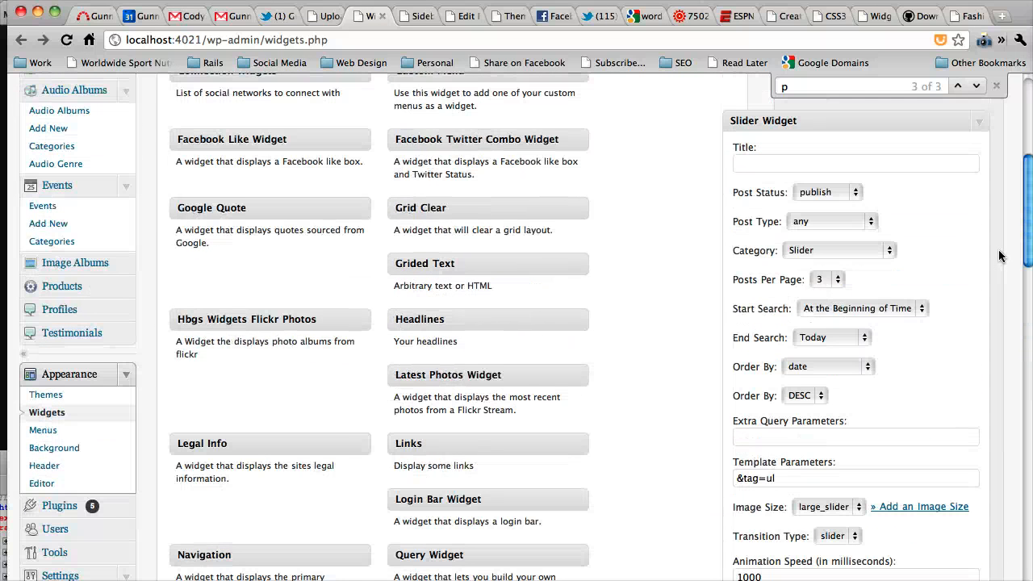
{"action": "left_click", "coordinate": [768, 198]}
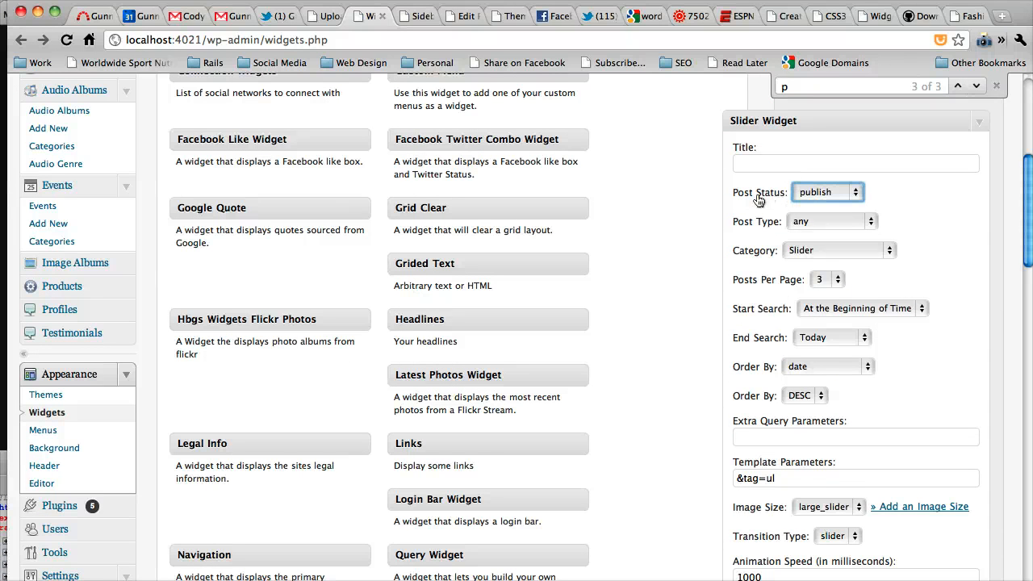
{"action": "left_click", "coordinate": [824, 199]}
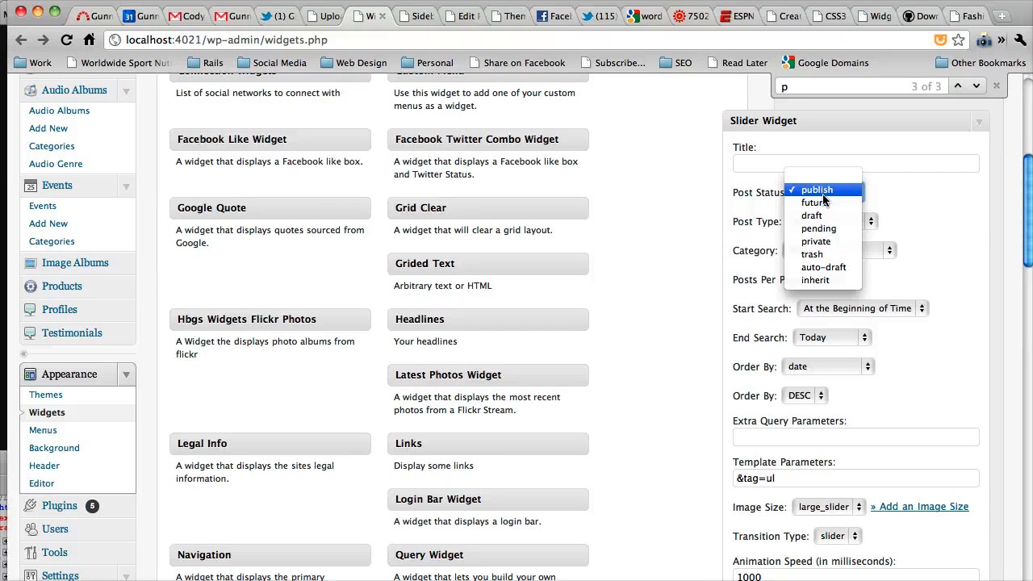
{"action": "left_click", "coordinate": [749, 196]}
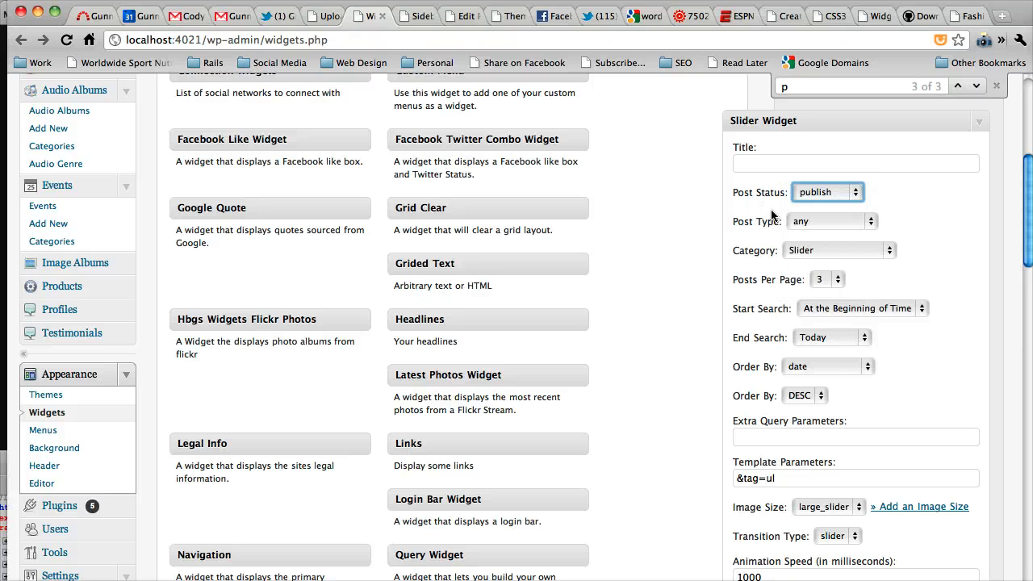
{"action": "left_click", "coordinate": [802, 224]}
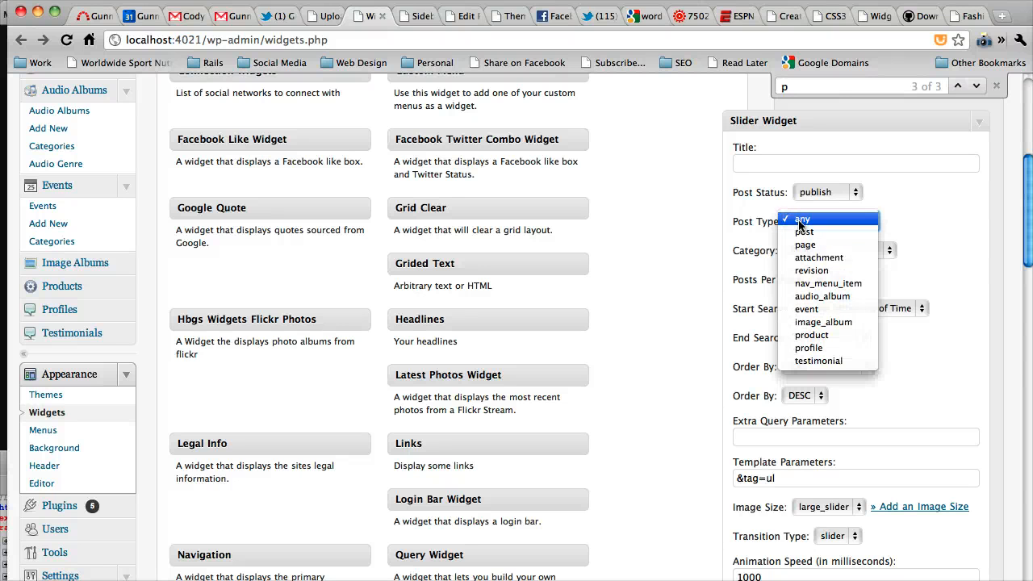
{"action": "left_click", "coordinate": [799, 222]}
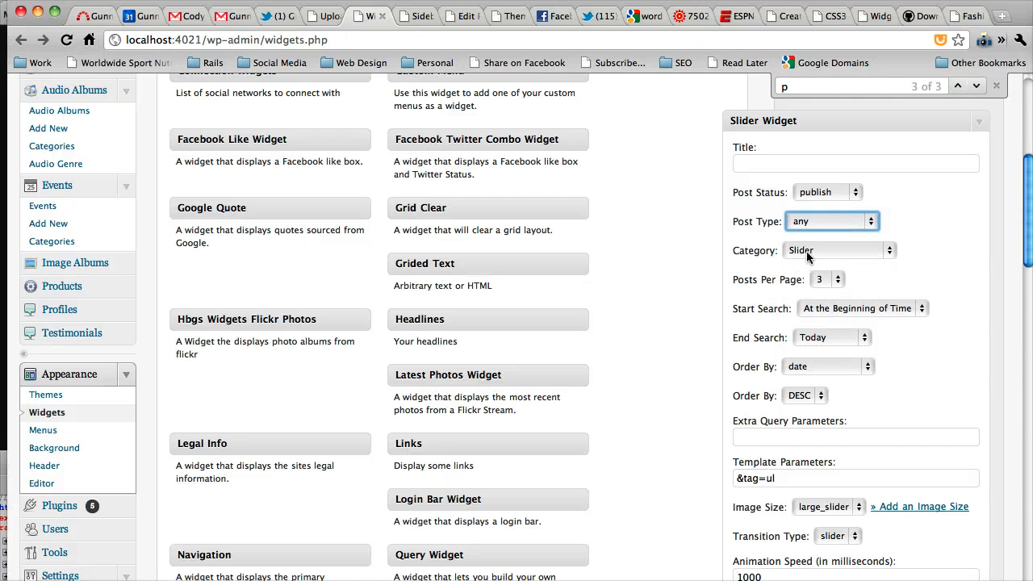
{"action": "left_click", "coordinate": [804, 254]}
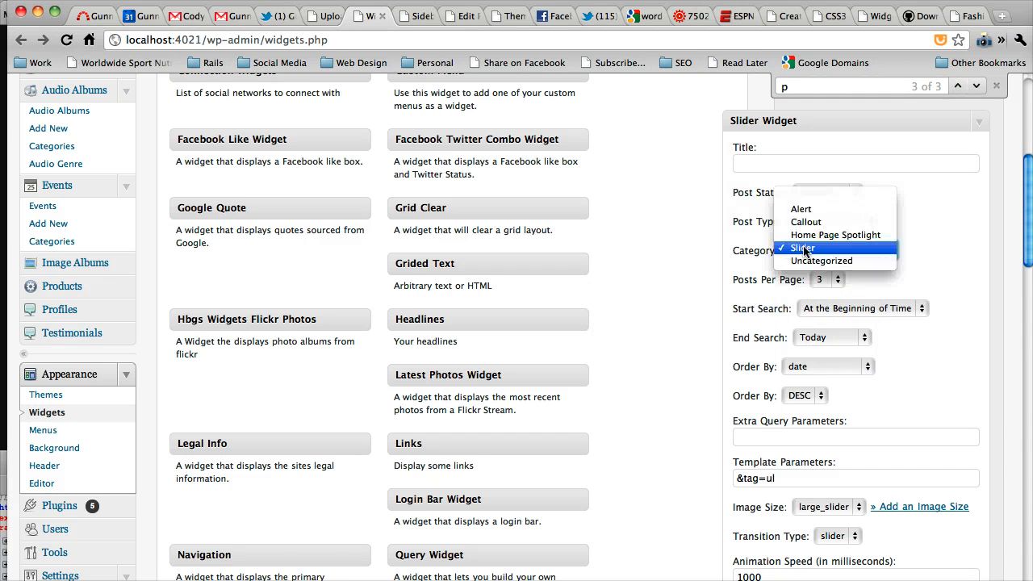
{"action": "left_click", "coordinate": [804, 250]}
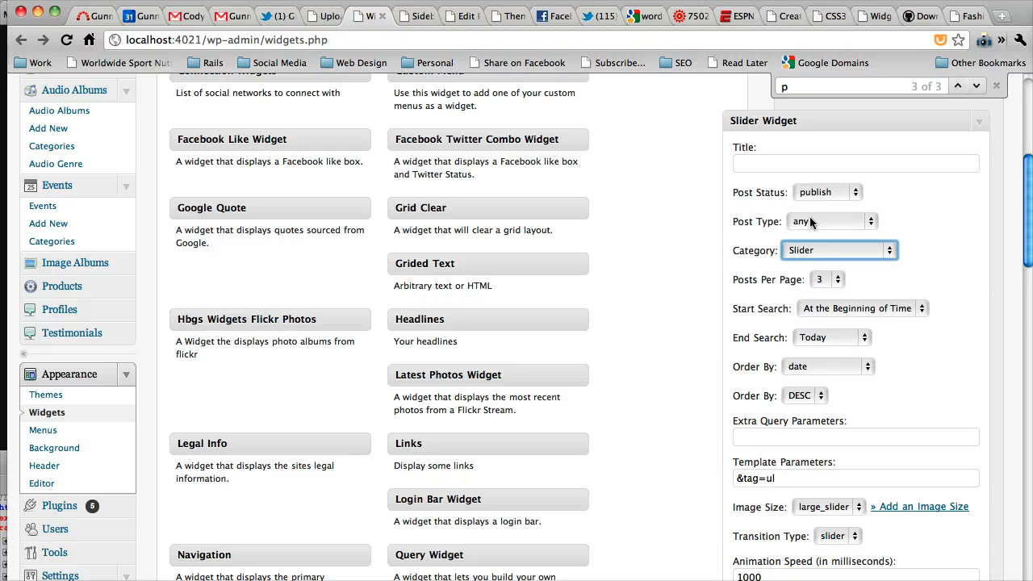
Review the Slider Widget's Posts Per Page setting and its sort field and sort direction choices
{"action": "left_click", "coordinate": [840, 280]}
{"action": "left_click", "coordinate": [842, 281]}
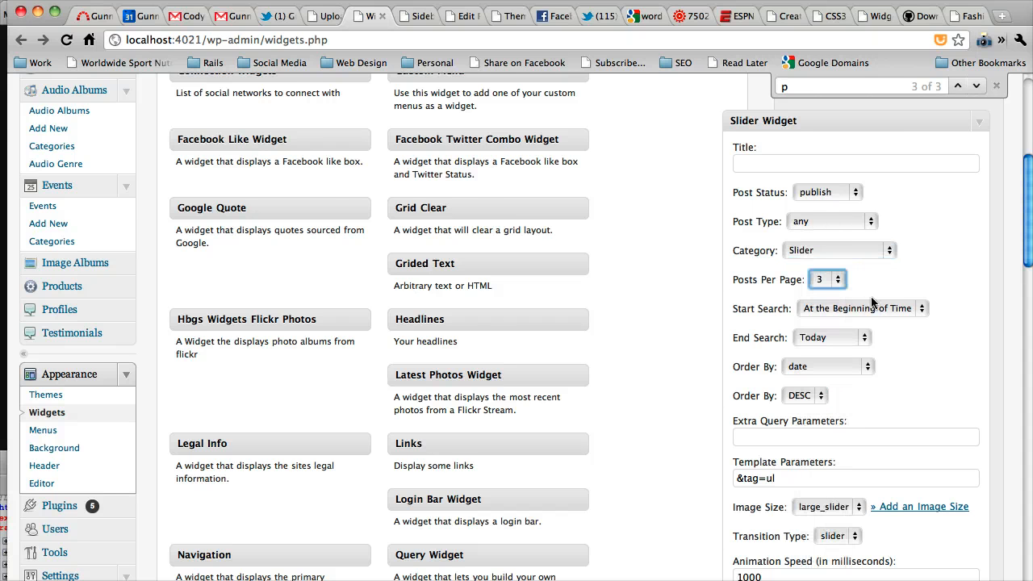
{"action": "scroll", "coordinate": [857, 312], "scroll_direction": "down", "scroll_amount": 2}
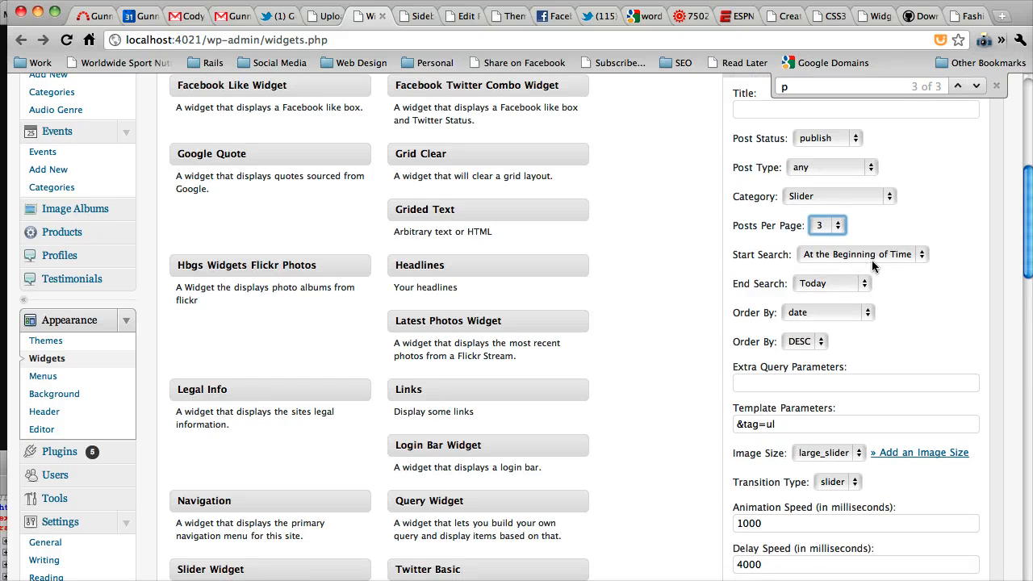
{"action": "left_click", "coordinate": [813, 315]}
{"action": "left_click", "coordinate": [819, 315]}
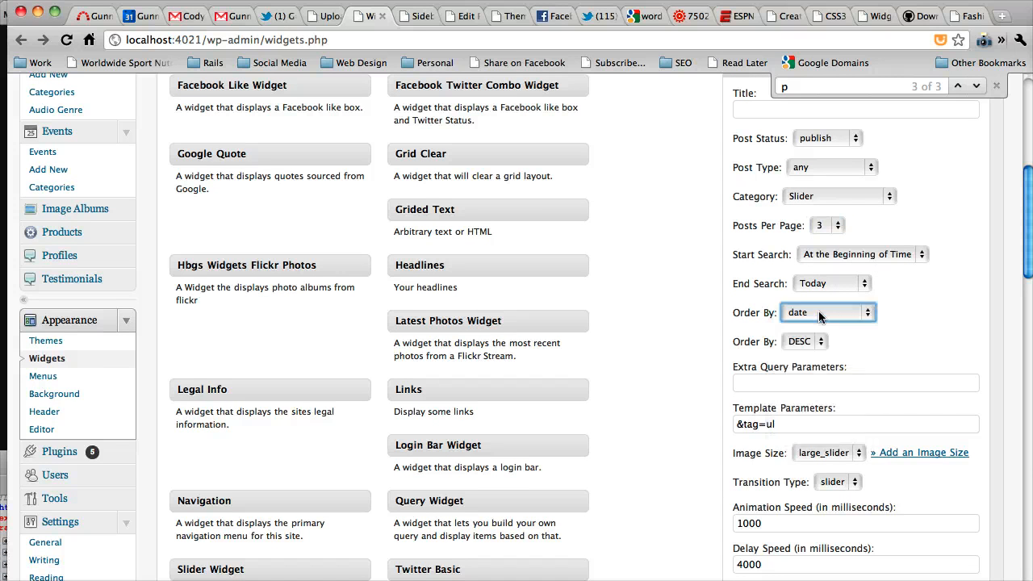
{"action": "left_click", "coordinate": [819, 315]}
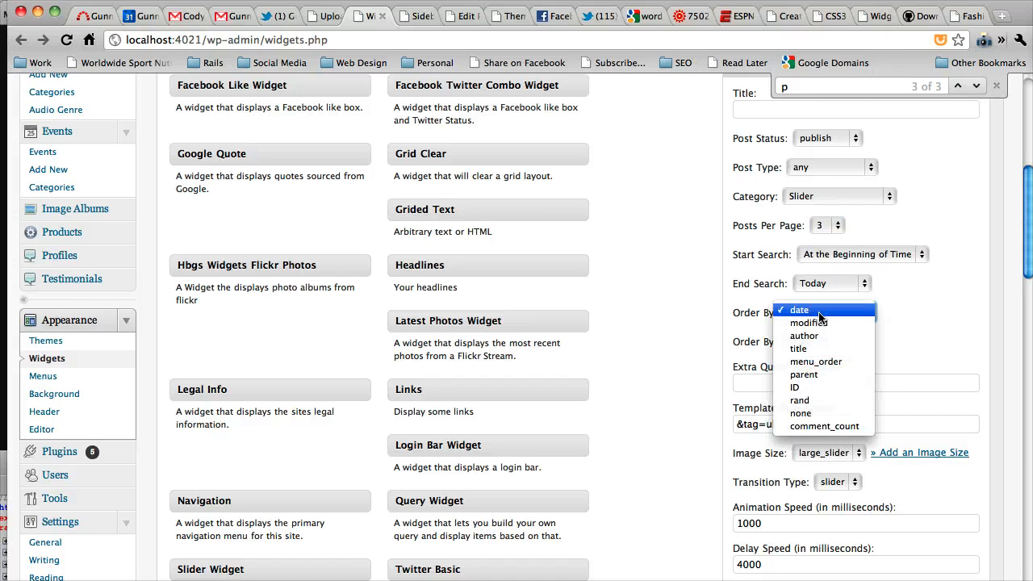
{"action": "left_click", "coordinate": [819, 315]}
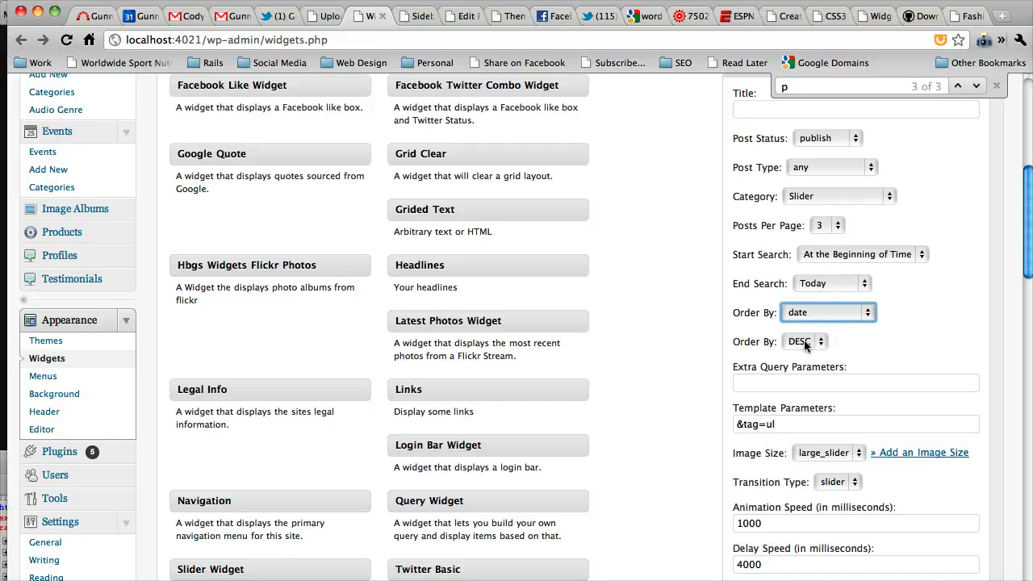
{"action": "left_click", "coordinate": [805, 343]}
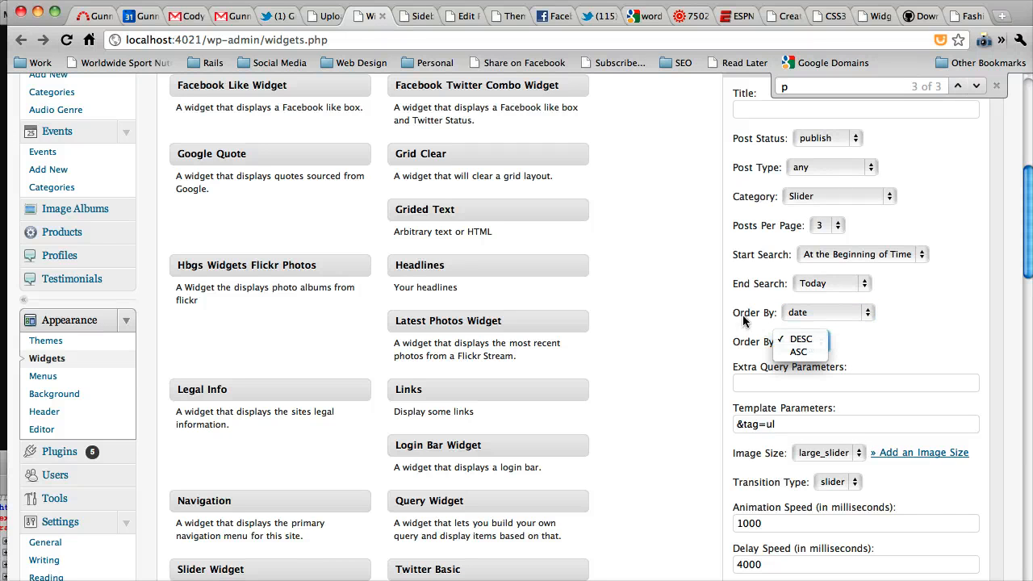
{"action": "left_click", "coordinate": [743, 320]}
{"action": "left_click", "coordinate": [803, 342]}
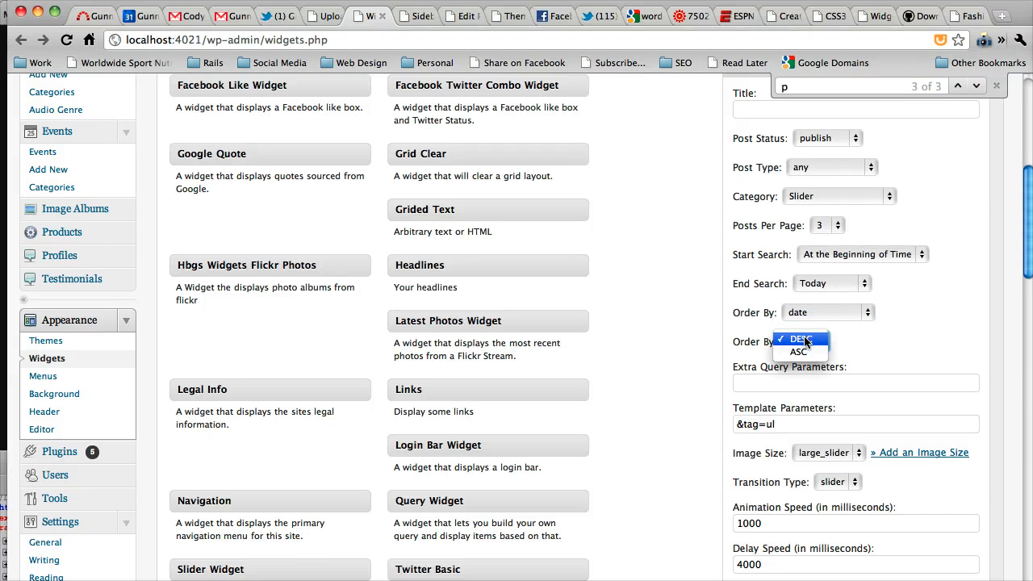
{"action": "left_click", "coordinate": [804, 340]}
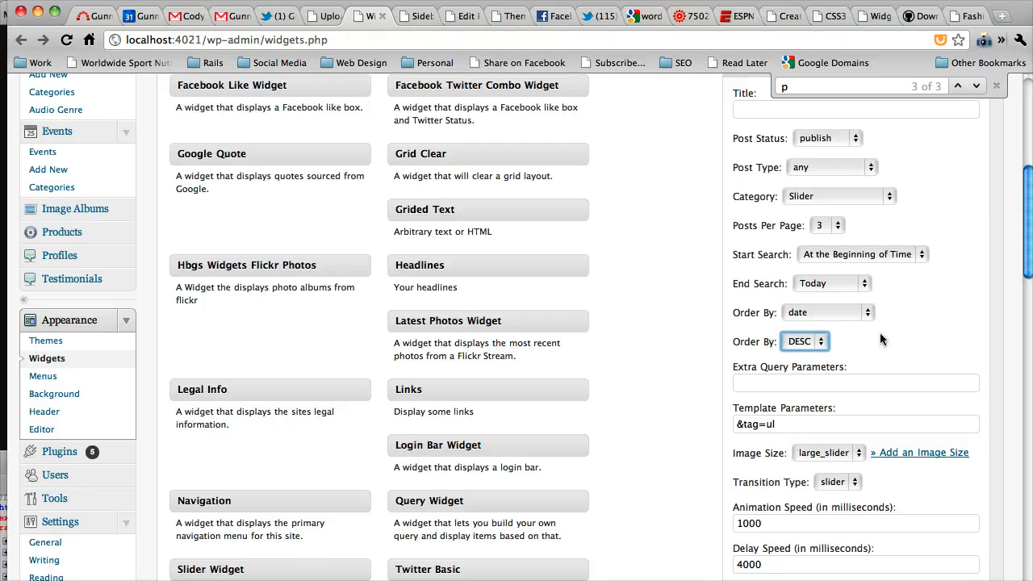
Examine the Slider Widget's Extra Query Parameters and Template Parameters fields
{"action": "left_click", "coordinate": [788, 384]}
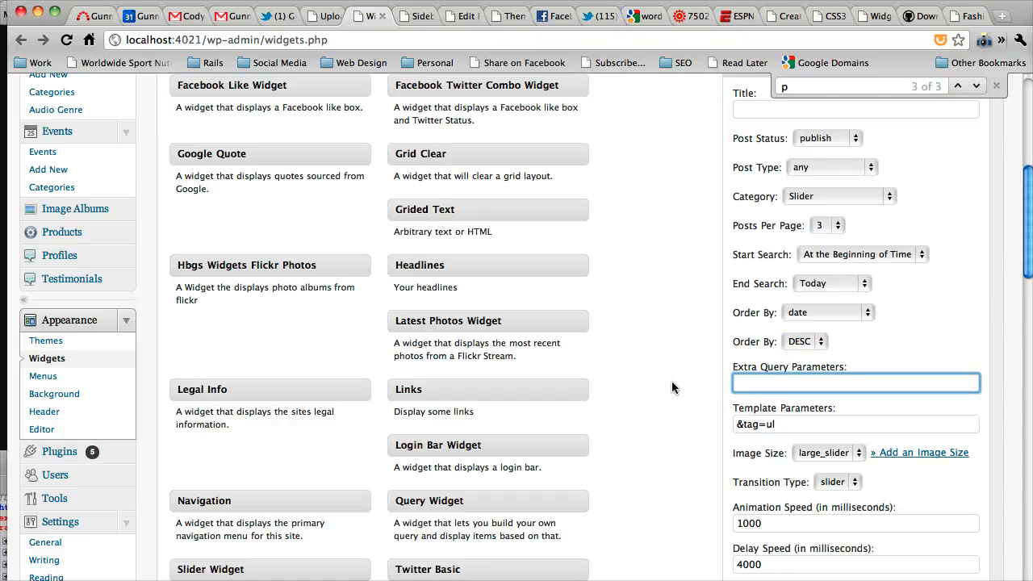
{"action": "scroll", "coordinate": [671, 381], "scroll_direction": "down", "scroll_amount": 3}
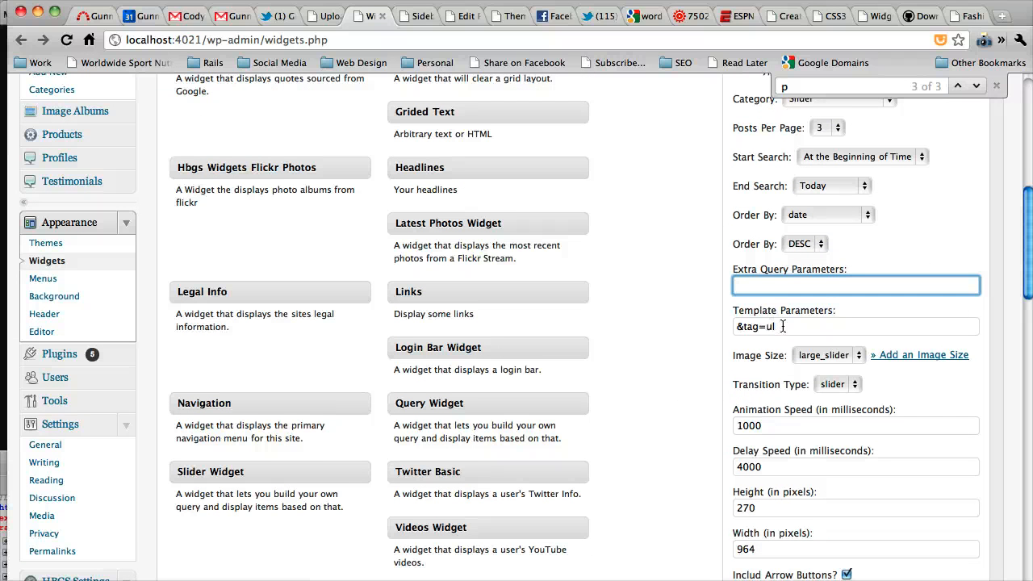
{"action": "scroll", "coordinate": [783, 326], "scroll_direction": "down", "scroll_amount": 1}
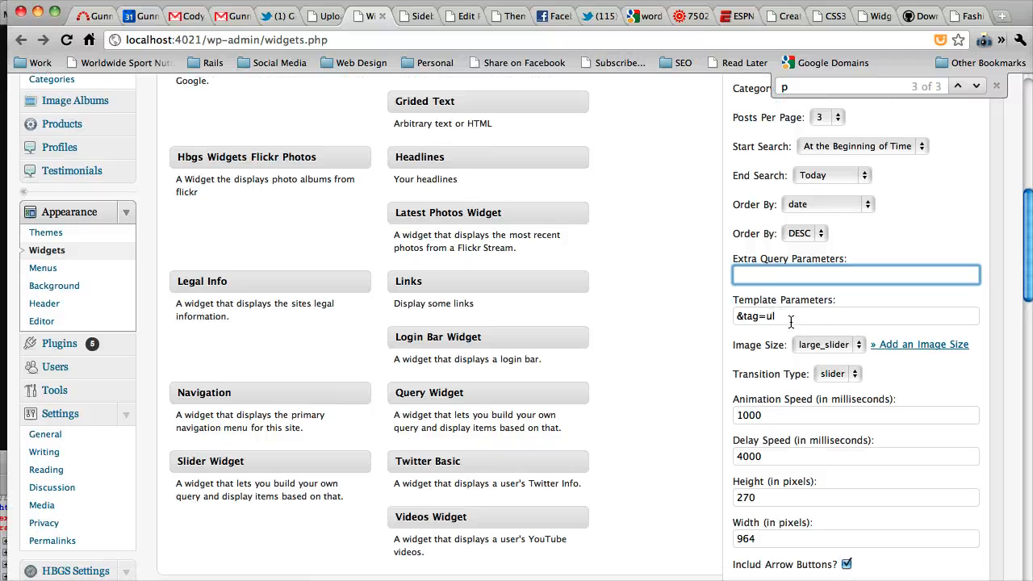
{"action": "scroll", "coordinate": [790, 320], "scroll_direction": "down", "scroll_amount": 1}
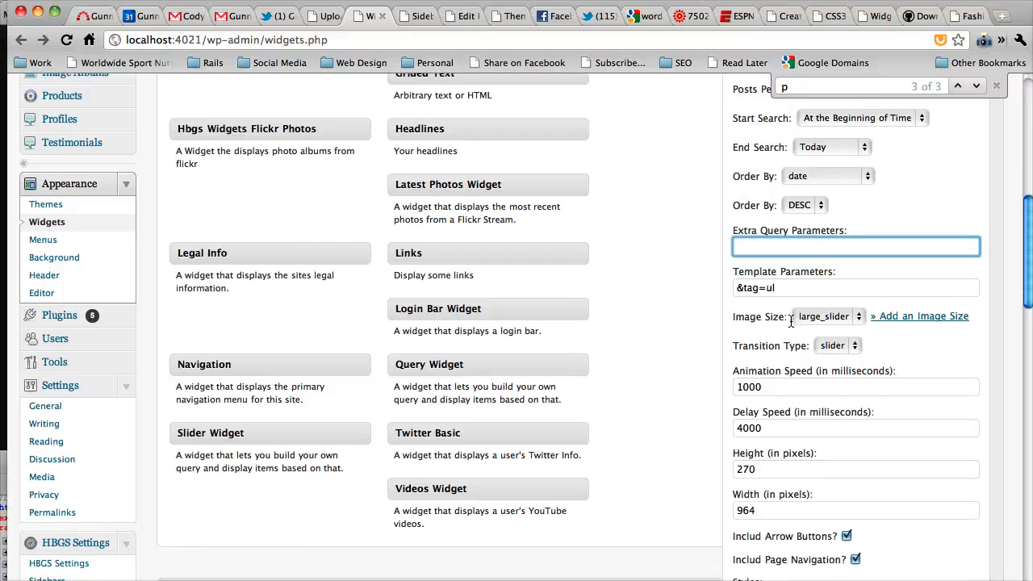
{"action": "scroll", "coordinate": [787, 310], "scroll_direction": "down", "scroll_amount": 1}
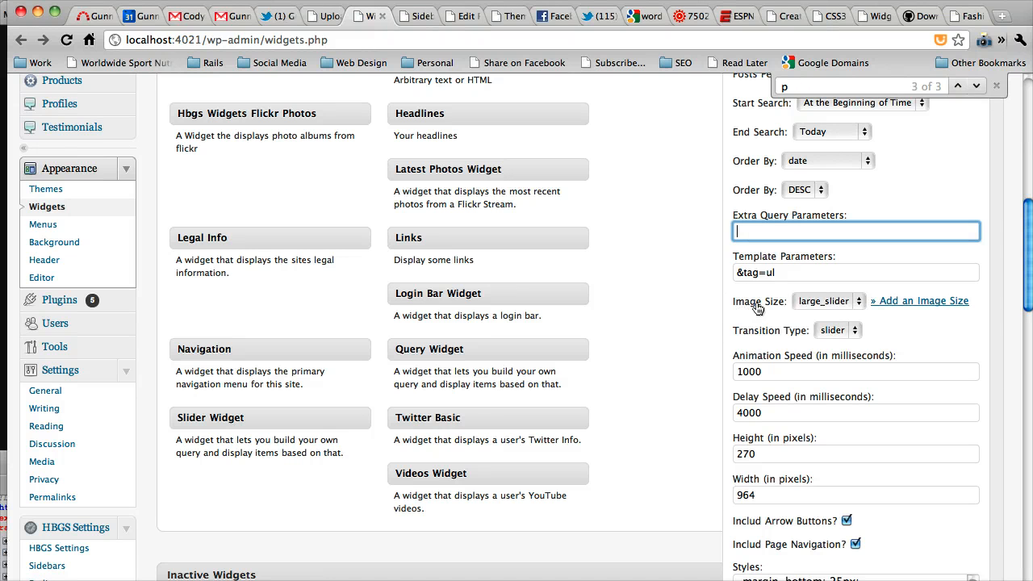
Review the Slider Widget's available Image Size and Transition Type choices
{"action": "left_click", "coordinate": [820, 307]}
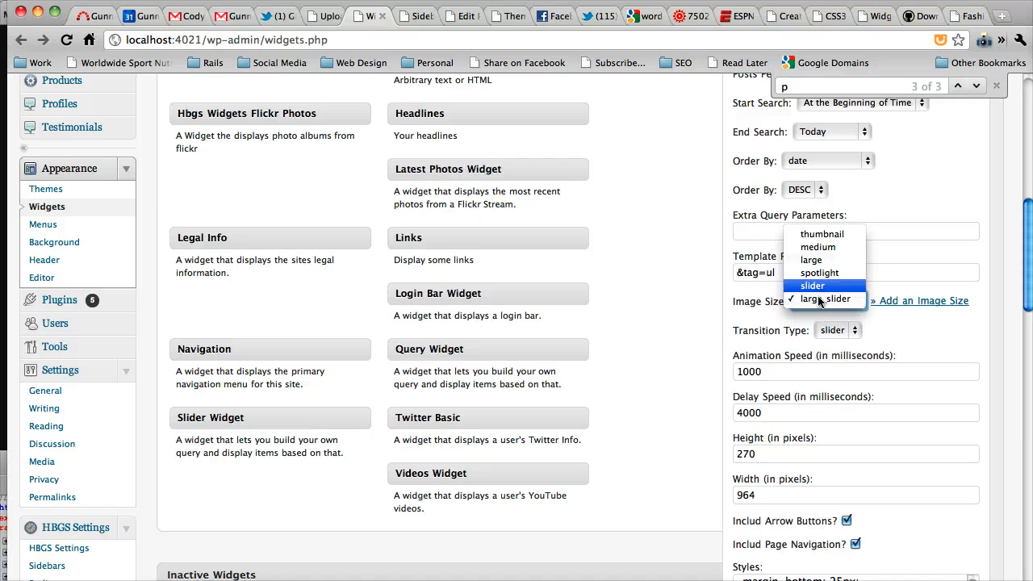
{"action": "left_click", "coordinate": [747, 314]}
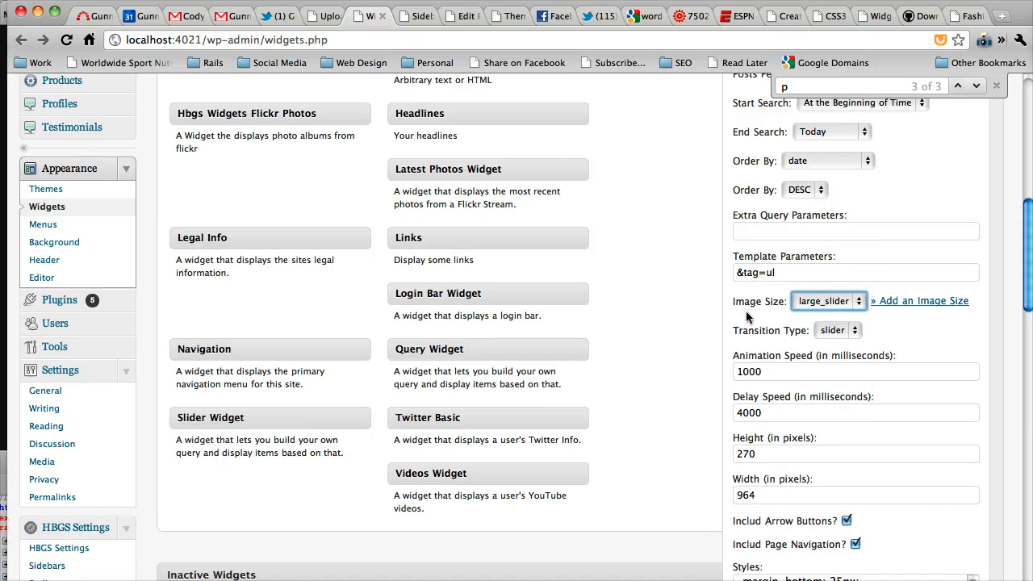
{"action": "scroll", "coordinate": [746, 310], "scroll_direction": "down", "scroll_amount": 1}
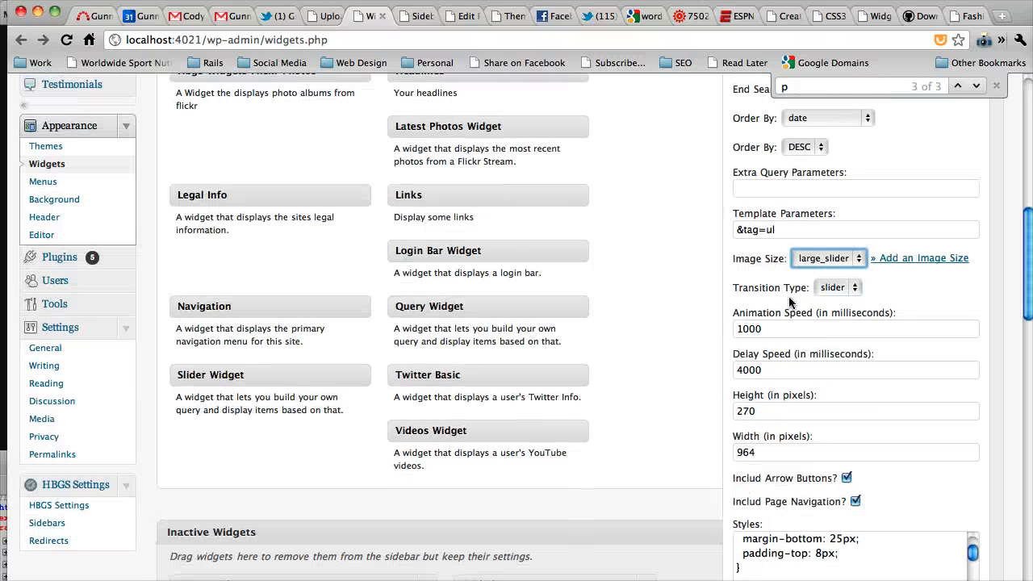
{"action": "left_click", "coordinate": [827, 291]}
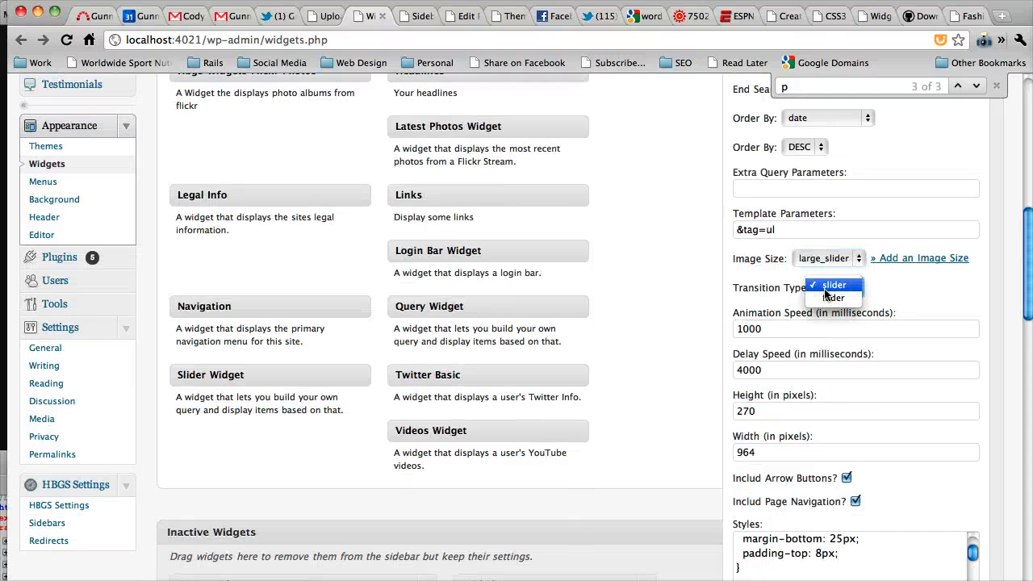
{"action": "left_click", "coordinate": [827, 287]}
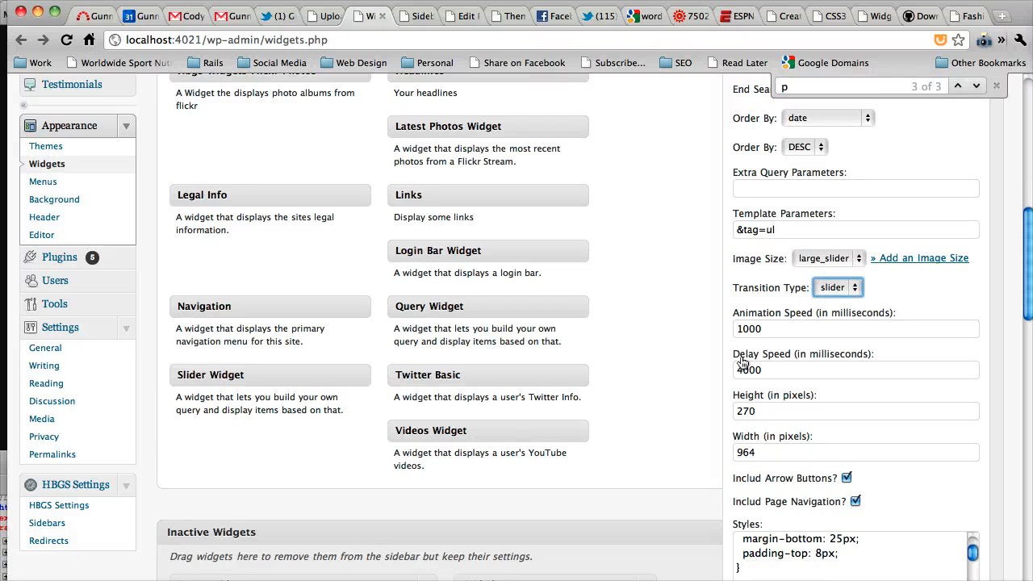
Review the Slider Widget's speed, size, arrow button and page navigation settings alongside the live home page
{"action": "scroll", "coordinate": [743, 362], "scroll_direction": "down", "scroll_amount": 1}
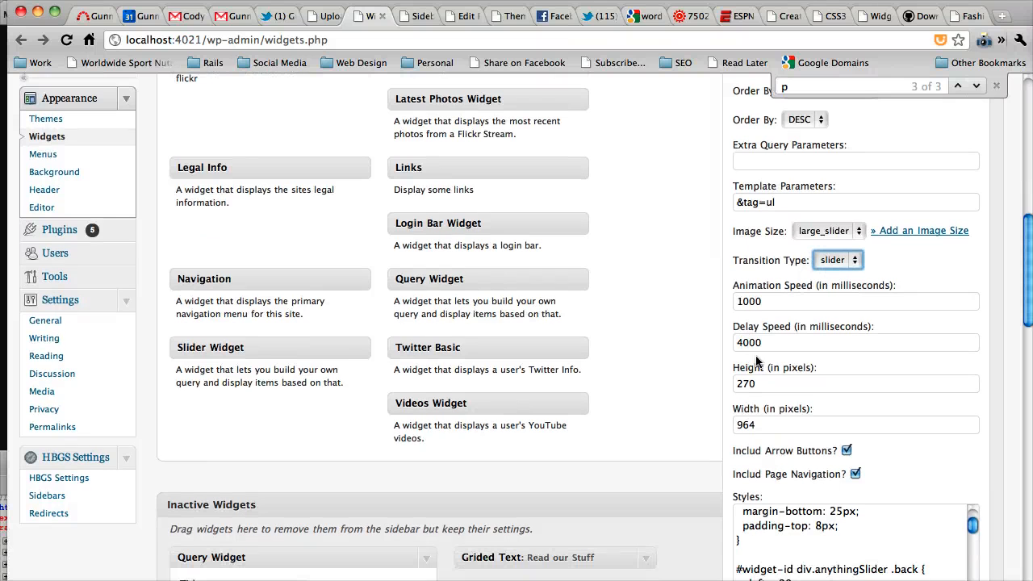
{"action": "left_click", "coordinate": [758, 344]}
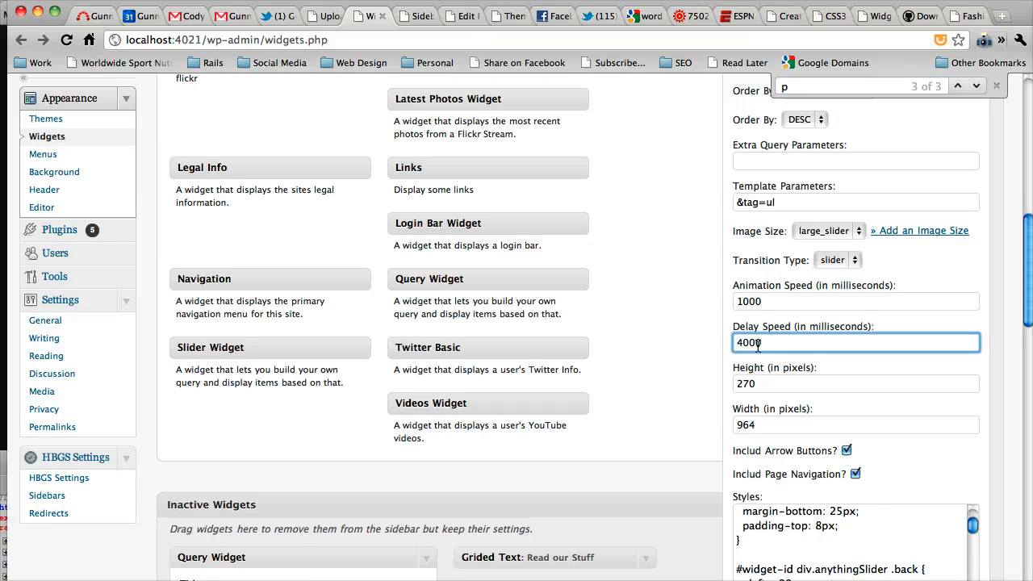
{"action": "scroll", "coordinate": [758, 343], "scroll_direction": "down", "scroll_amount": 2}
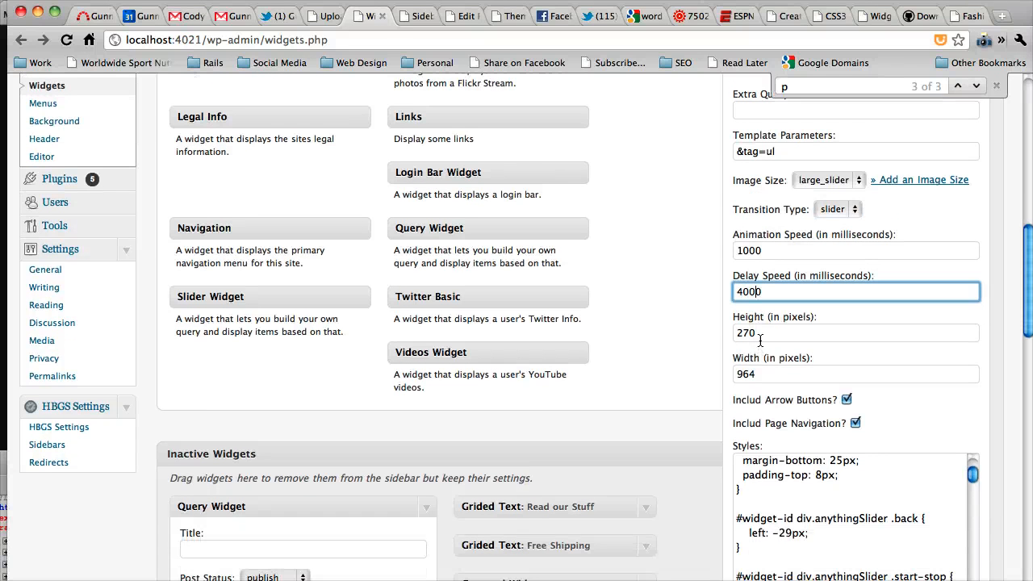
{"action": "left_click", "coordinate": [759, 338]}
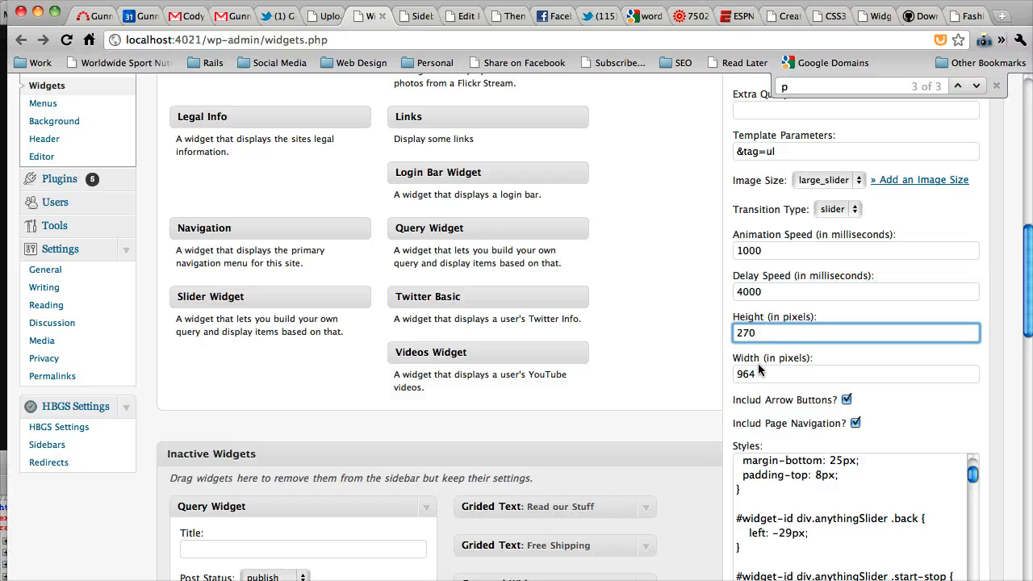
{"action": "scroll", "coordinate": [758, 363], "scroll_direction": "down", "scroll_amount": 3}
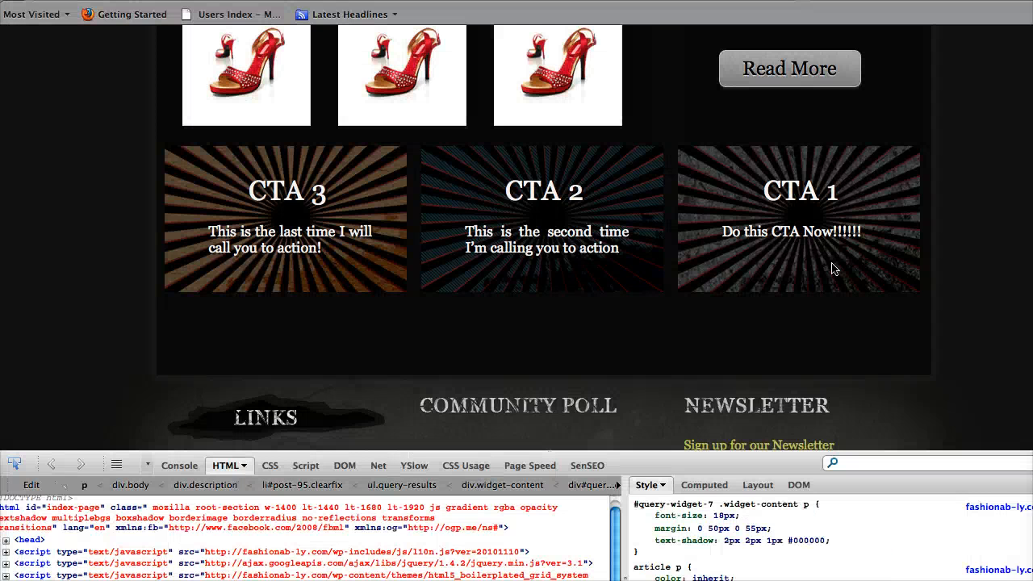
{"action": "scroll", "coordinate": [834, 269], "scroll_direction": "up", "scroll_amount": 10}
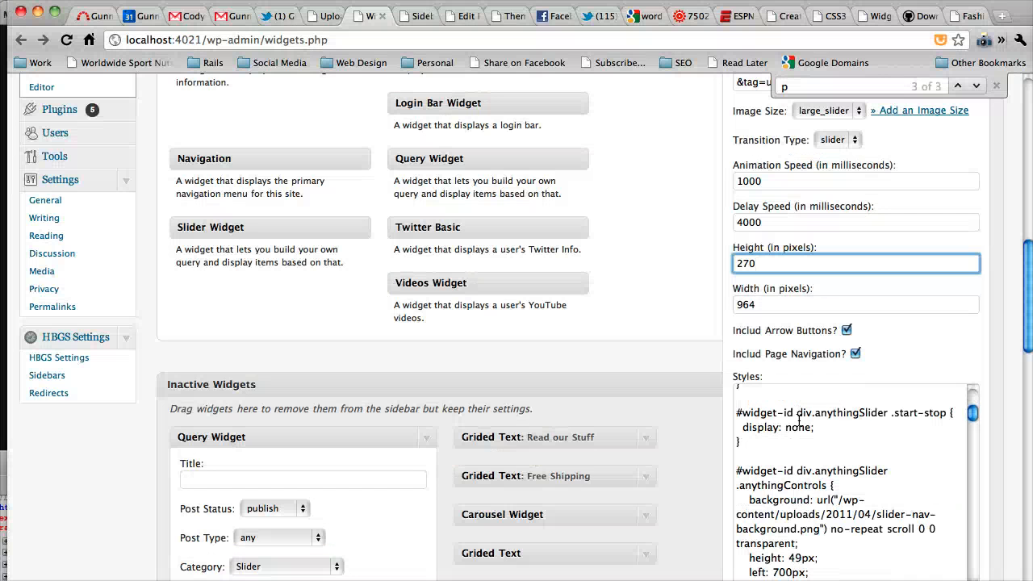
Examine the slider's .anythingControls CSS rules in the Slider Widget's Styles field
{"action": "scroll", "coordinate": [799, 420], "scroll_direction": "down", "scroll_amount": 3}
{"action": "left_click", "coordinate": [726, 465]}
{"action": "scroll", "coordinate": [726, 466], "scroll_direction": "down", "scroll_amount": 5}
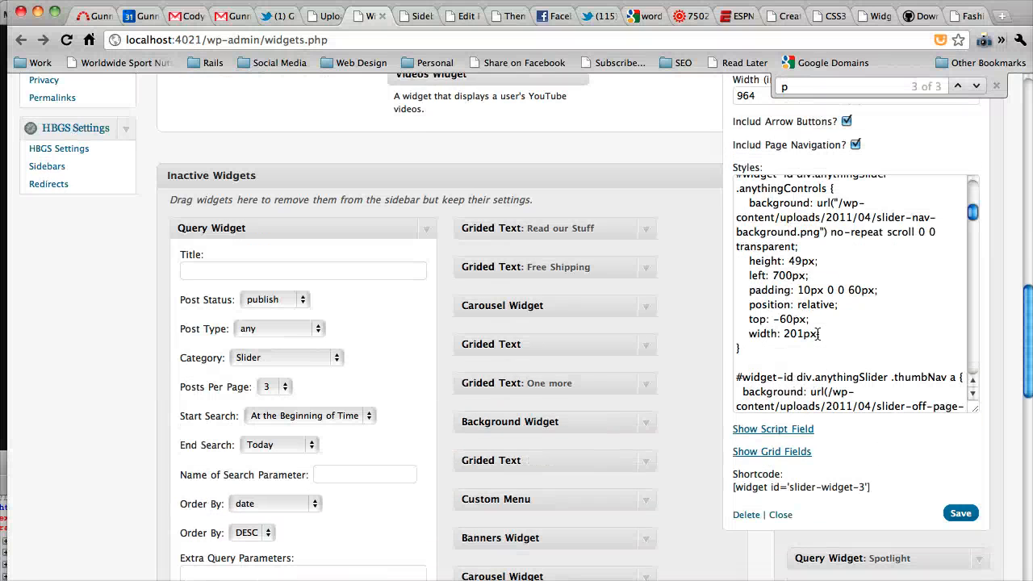
{"action": "left_click", "coordinate": [818, 332]}
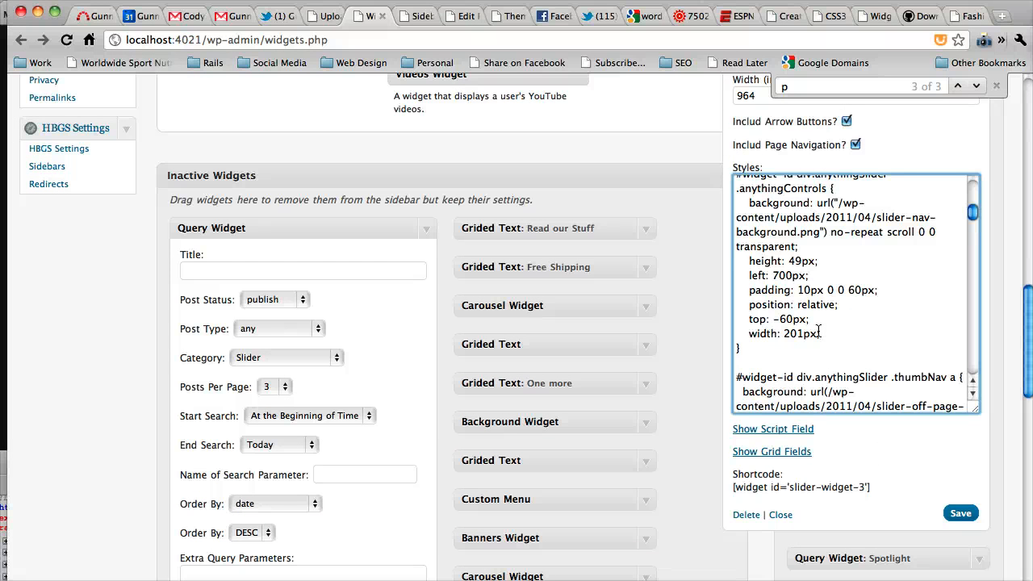